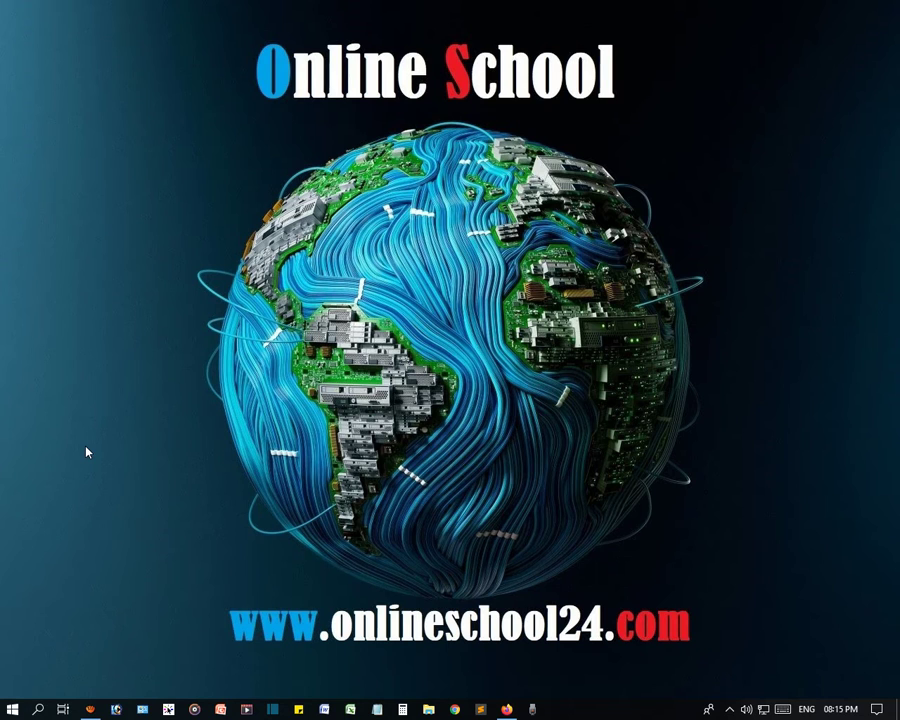
- Launch Microsoft Office PowerPoint 2007 by searching 'p' in the Start menu
key("super")
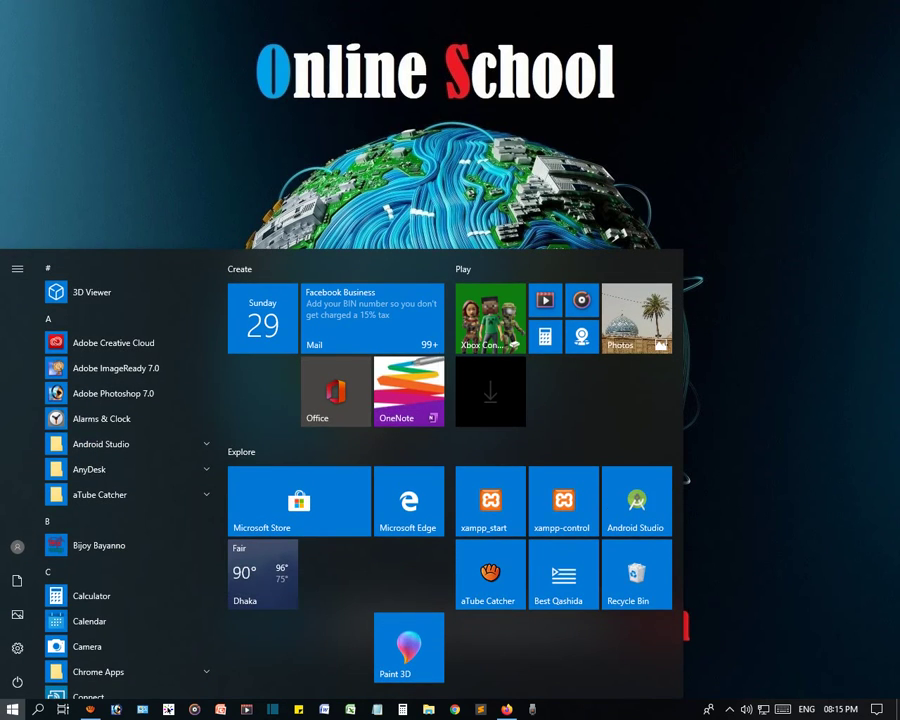
type("p")
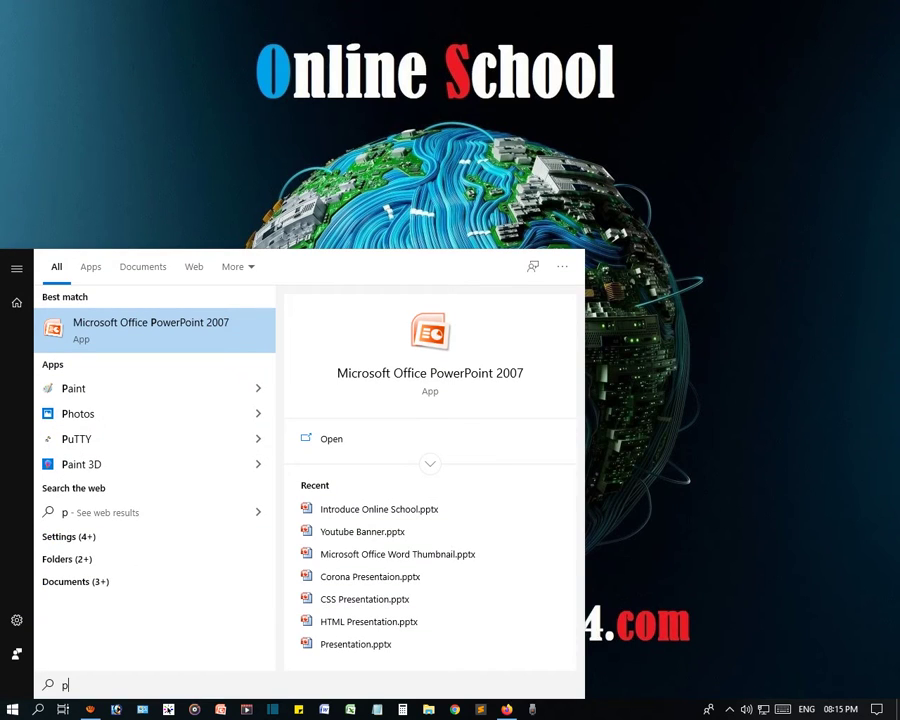
key("Return")
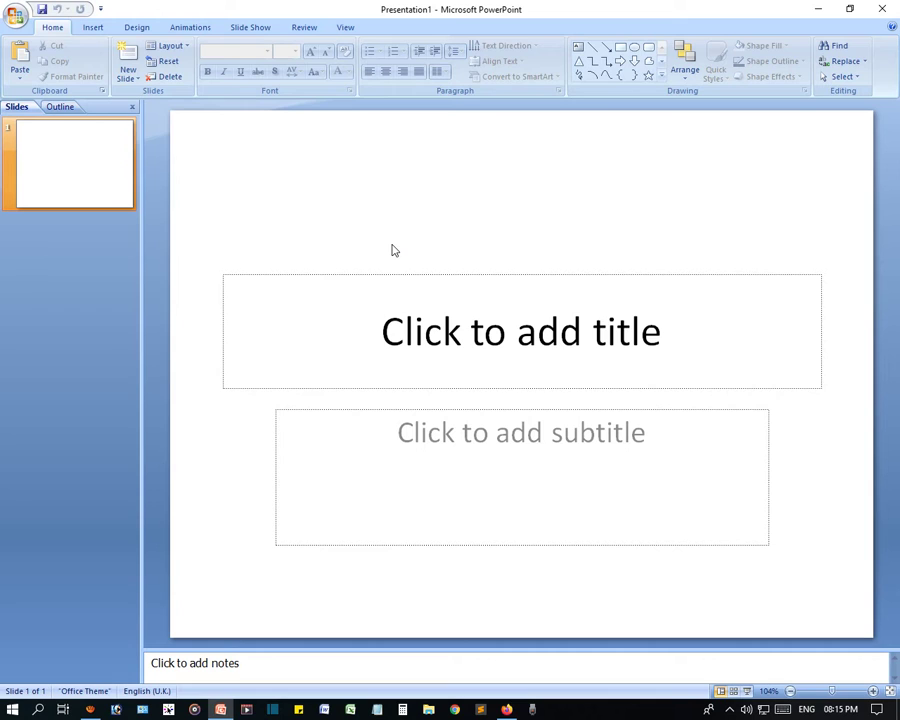
- Close the blank Presentation1 and bring up the New Presentation dialog from the Office menu
left_click(132, 106)
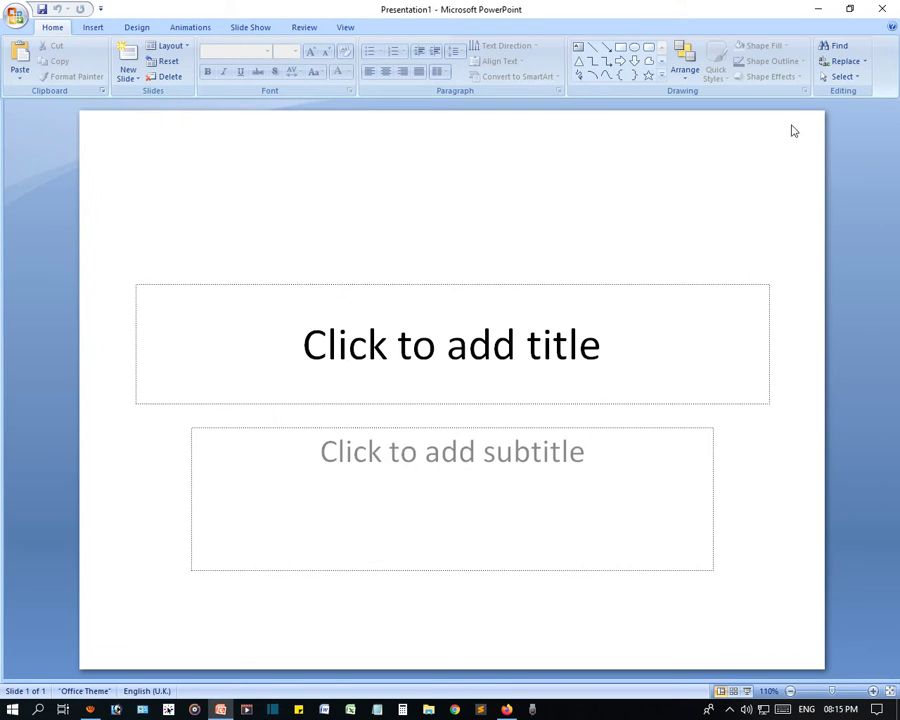
key("ctrl+w")
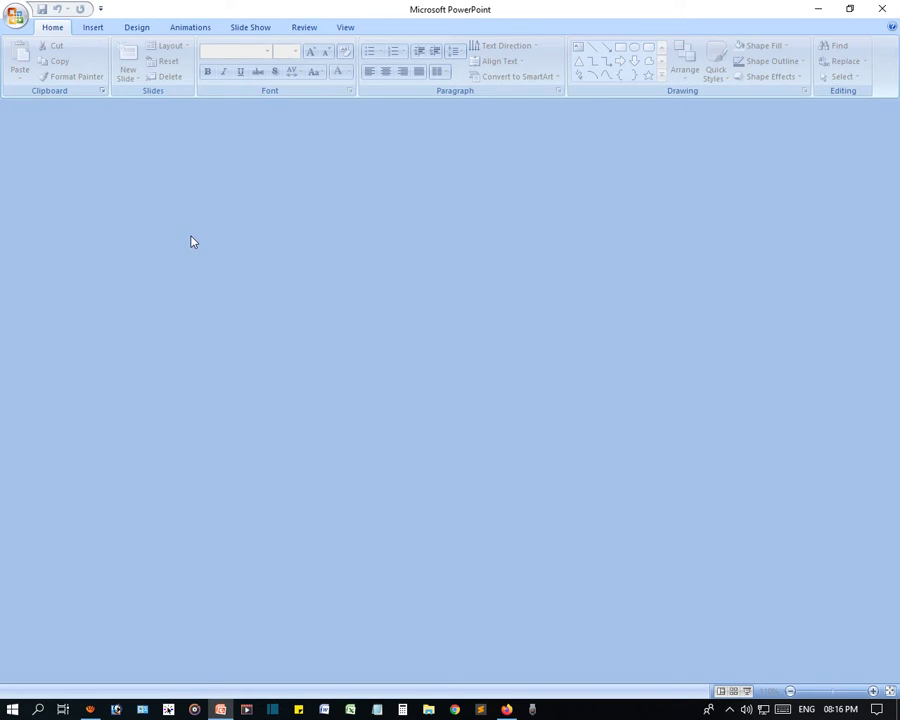
left_click(15, 15)
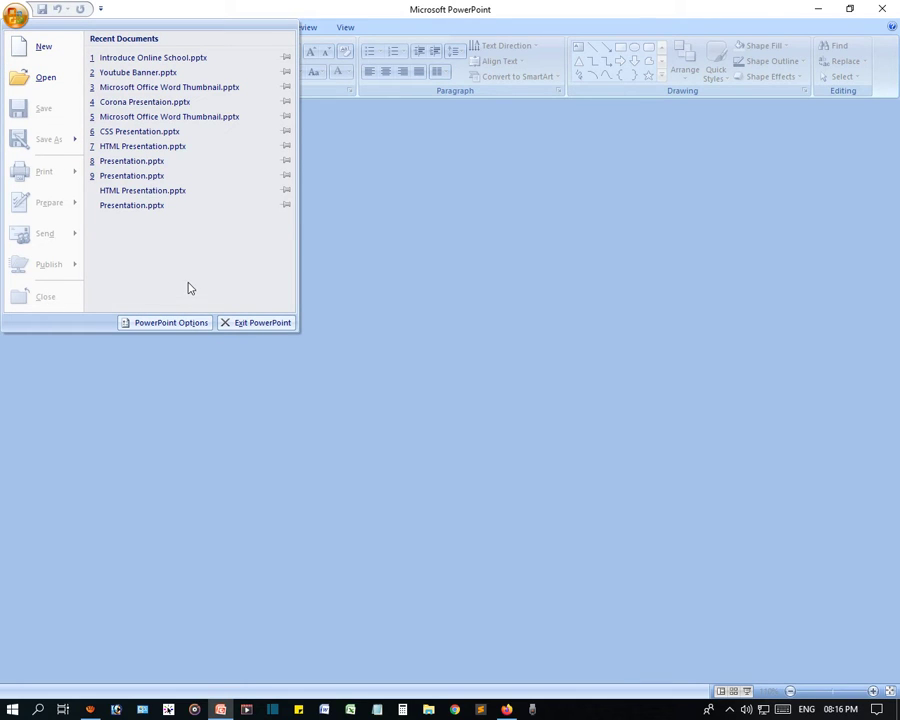
left_click(473, 298)
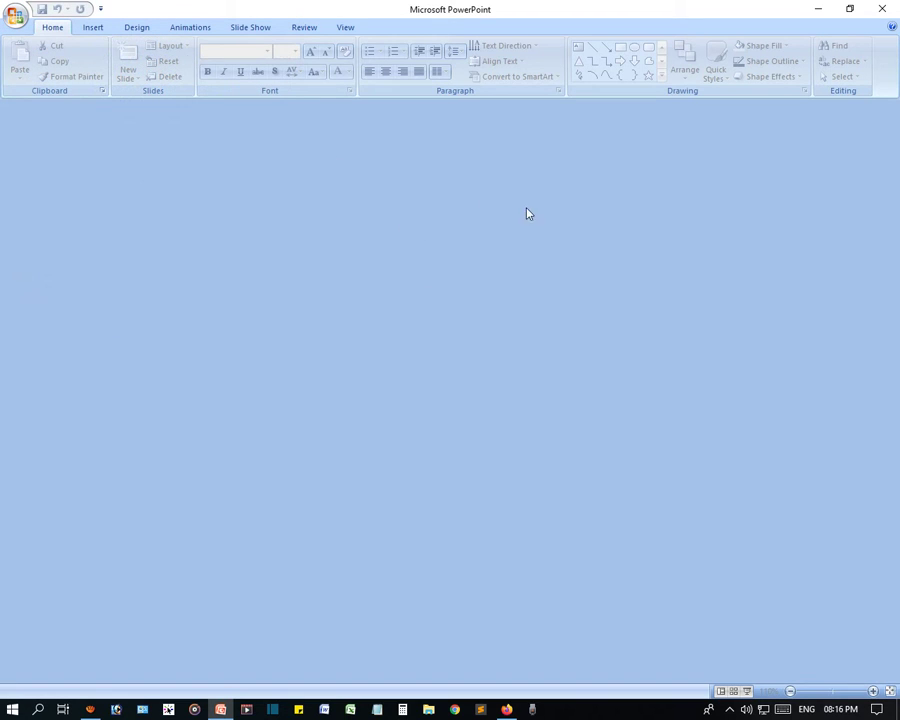
left_click(15, 15)
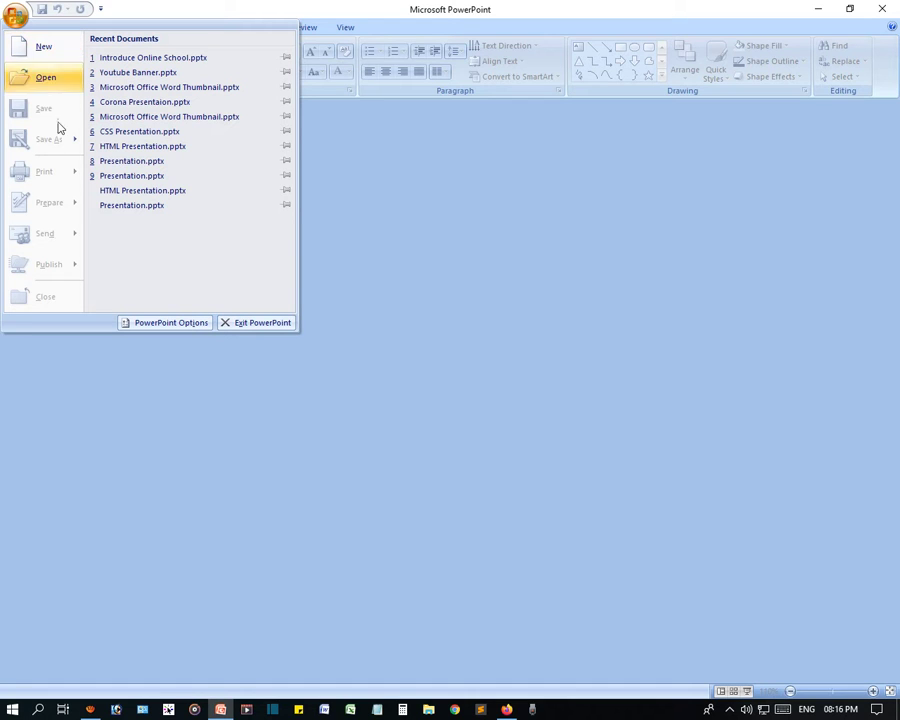
left_click(44, 52)
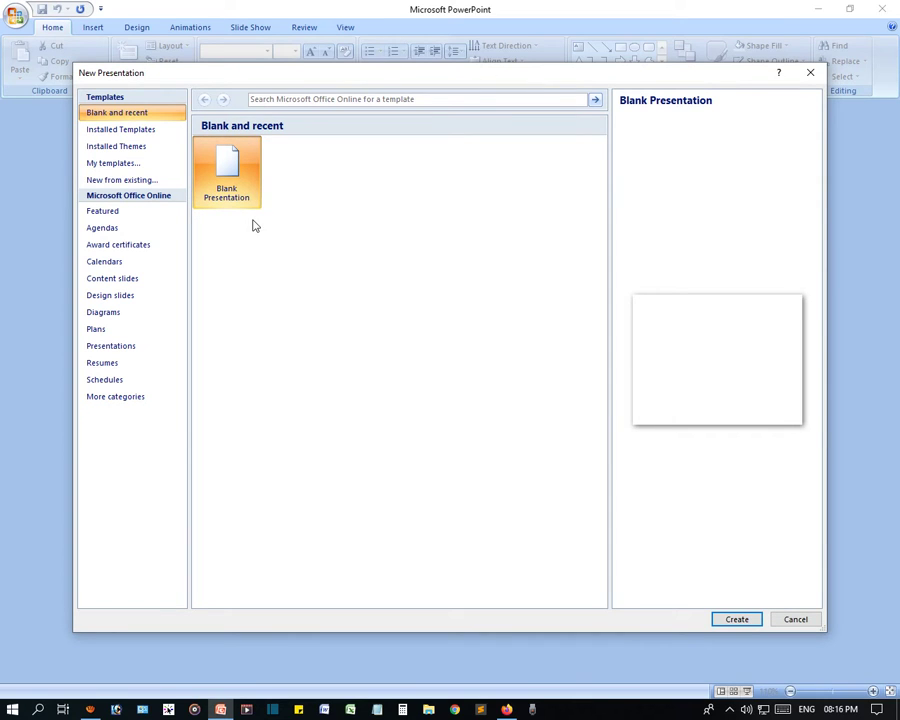
- Browse Installed Templates and Installed Themes, and check then cancel My Templates and New from existing
left_click(139, 134)
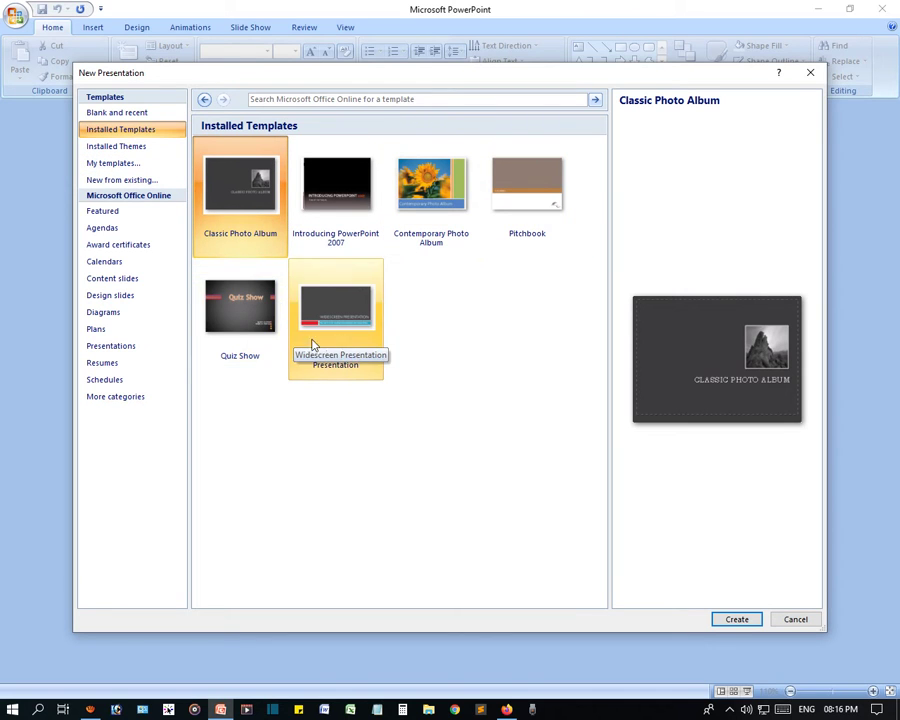
left_click(137, 148)
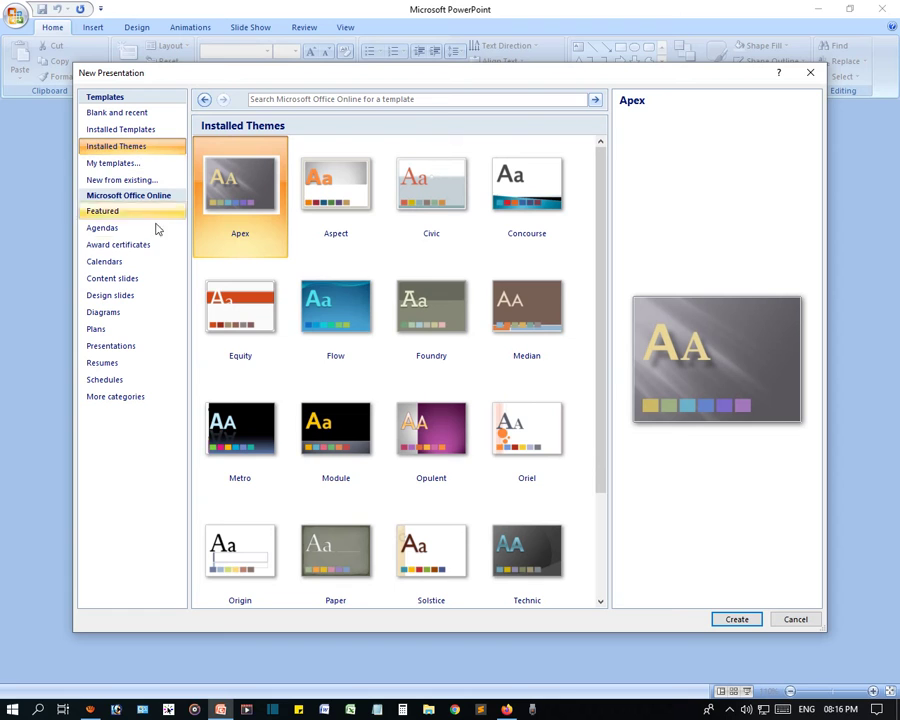
scroll(398, 330, "down", 3)
scroll(272, 386, "up", 3)
left_click(103, 164)
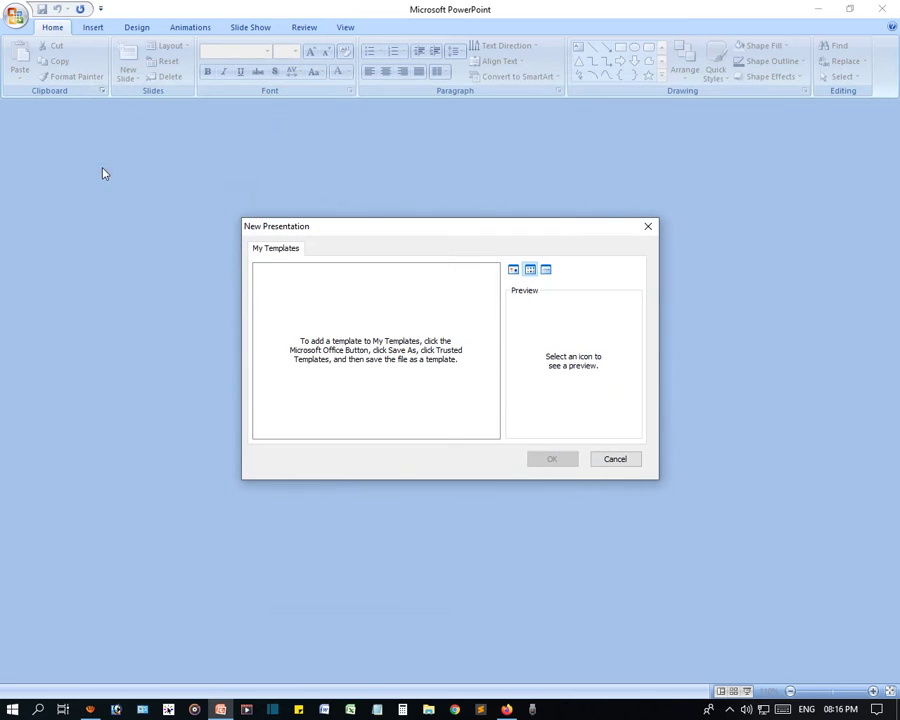
left_click(616, 462)
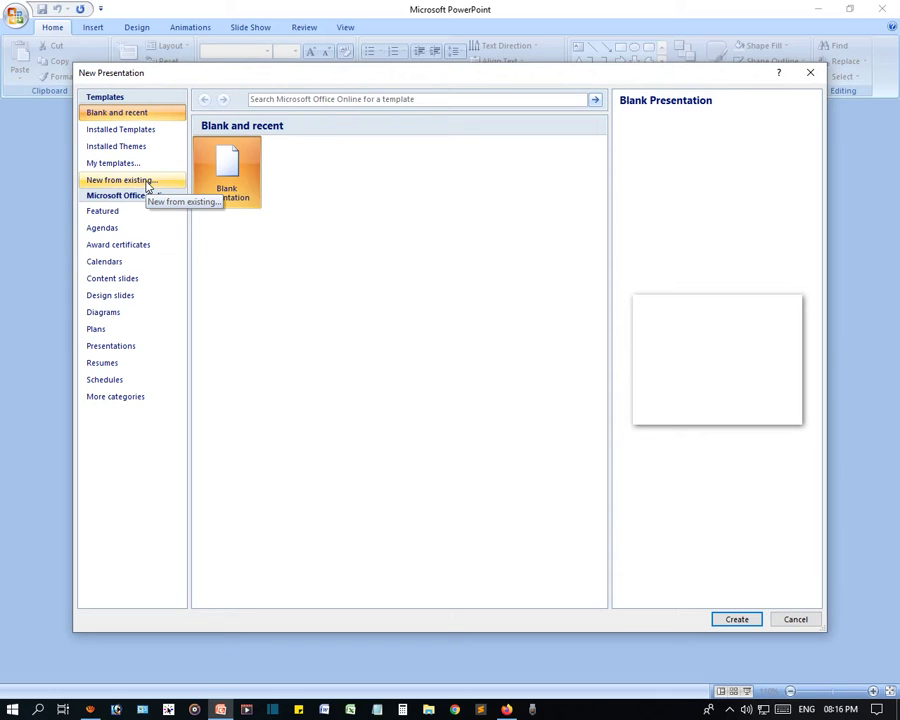
left_click(148, 181)
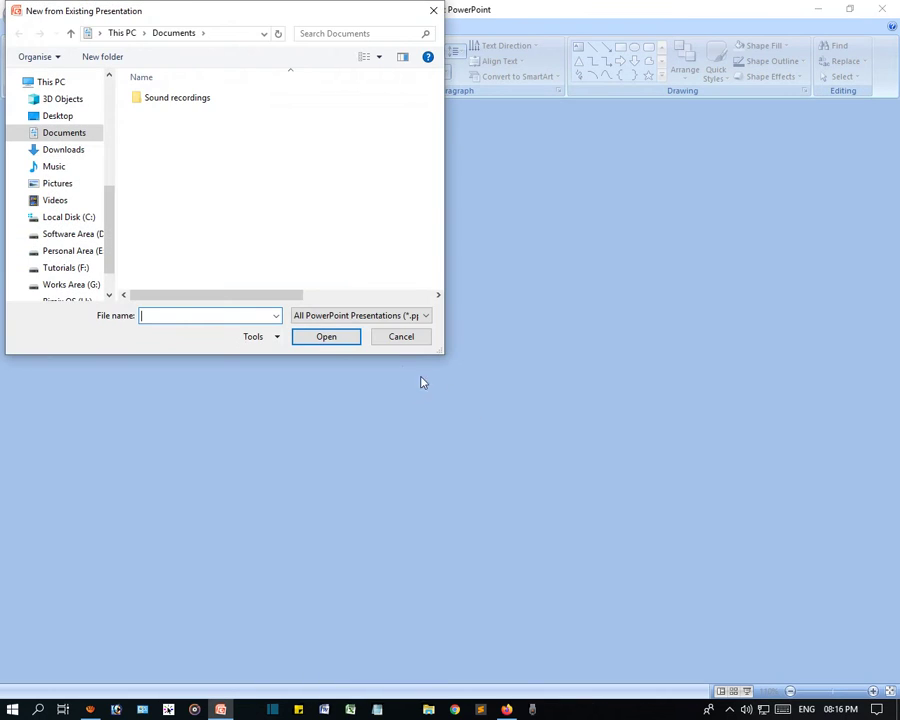
left_click(400, 337)
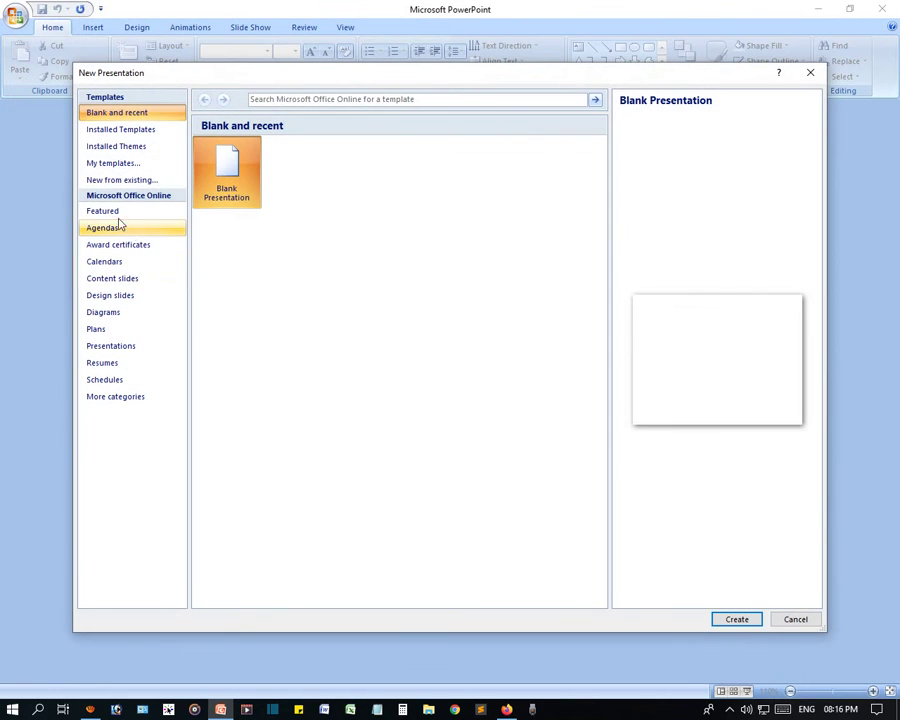
- Preview the Featured, Agendas and Animals online categories, then create a Blank Presentation
left_click(116, 214)
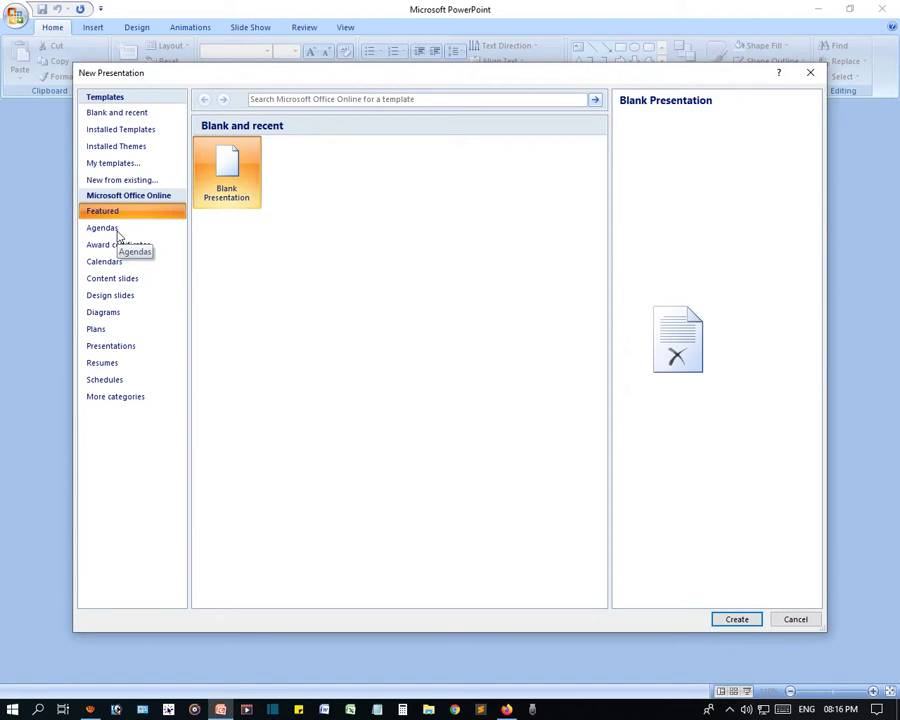
left_click(118, 230)
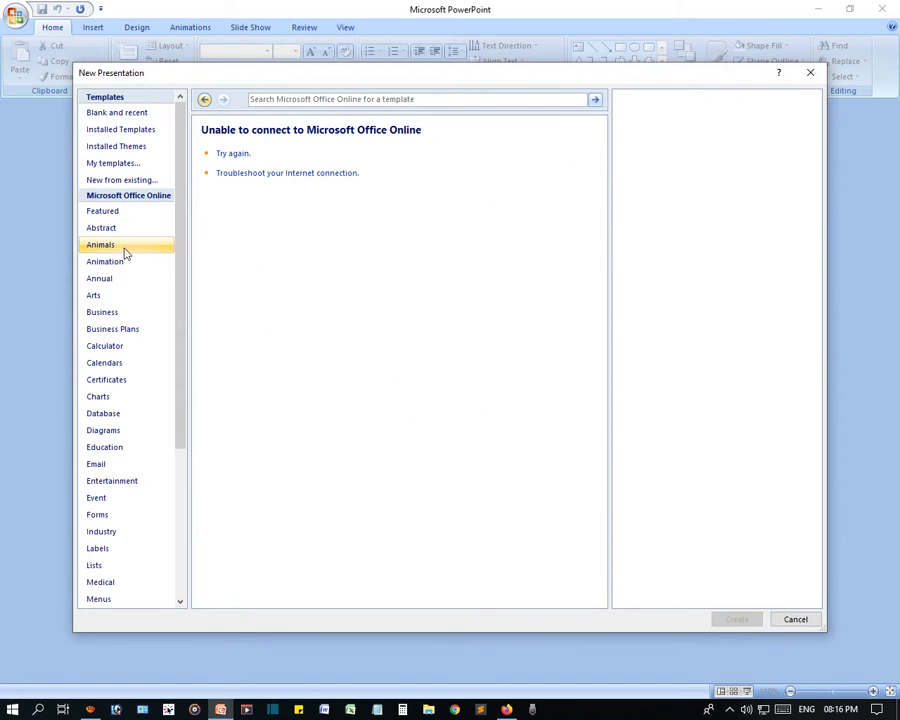
left_click(114, 247)
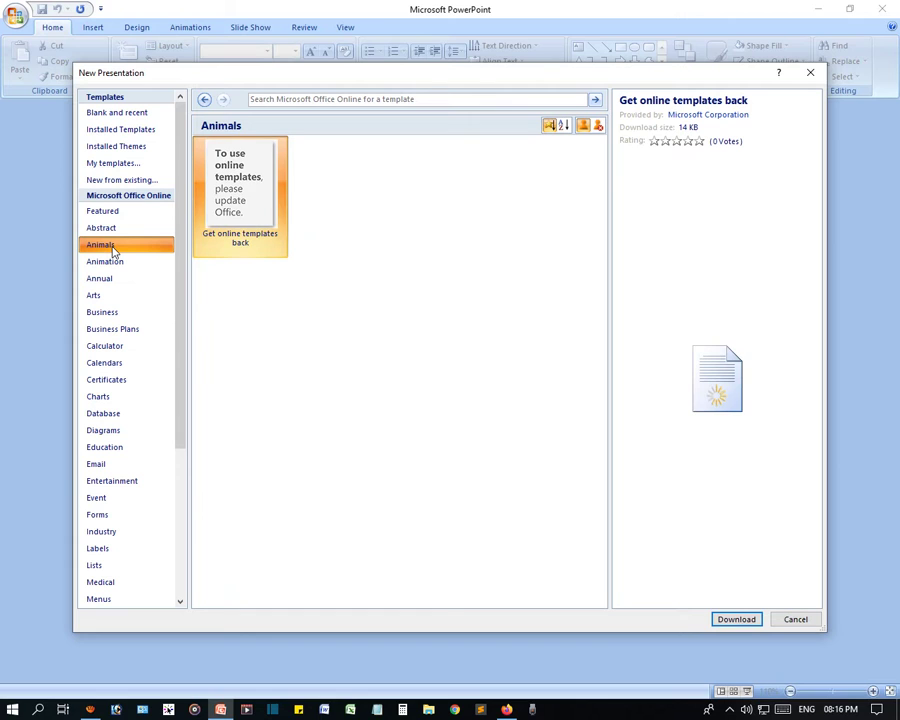
scroll(110, 370, "down", 5)
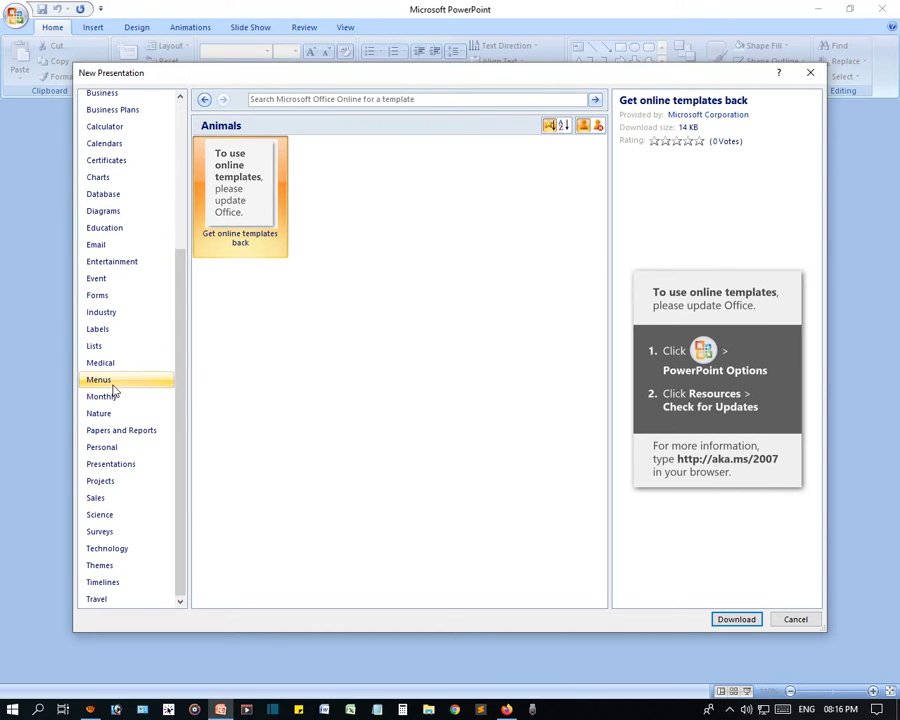
scroll(120, 430, "up", 5)
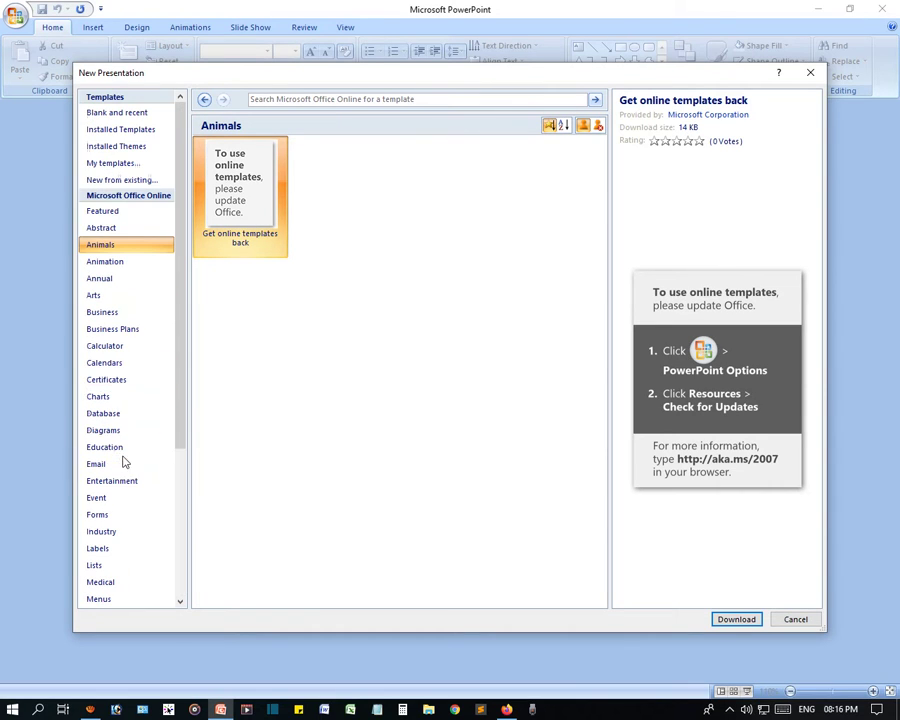
left_click(116, 112)
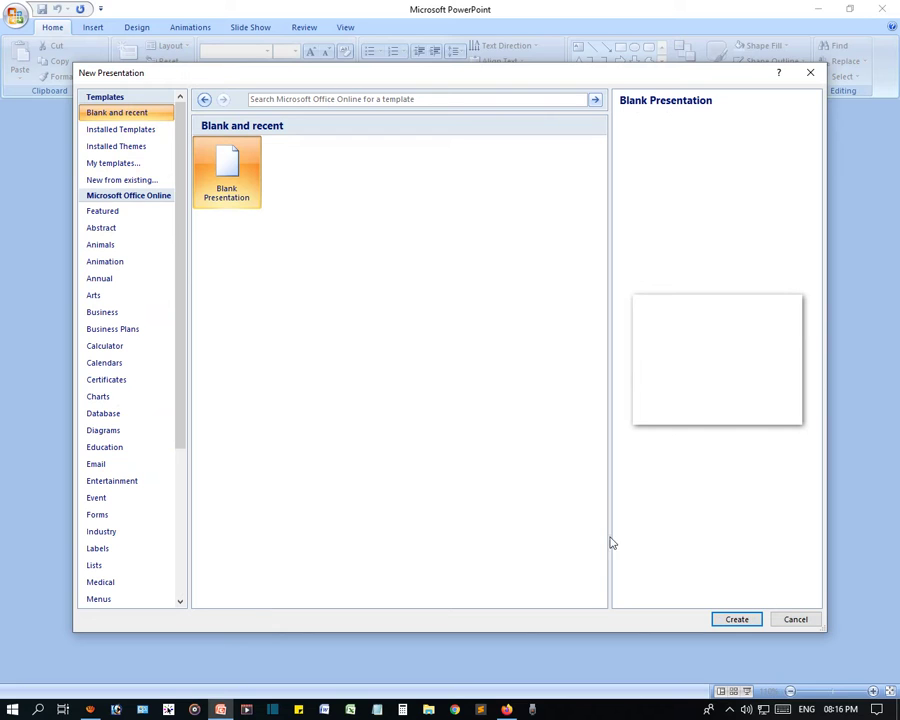
left_click(738, 621)
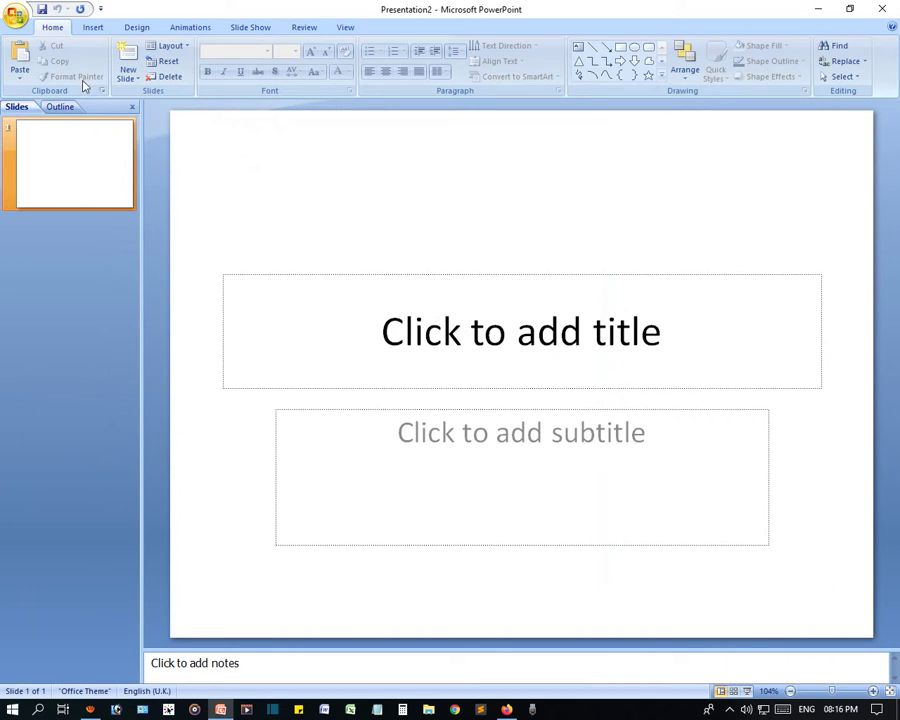
- Type 'Online School' into the title placeholder, correcting a typo along the way
left_click(15, 15)
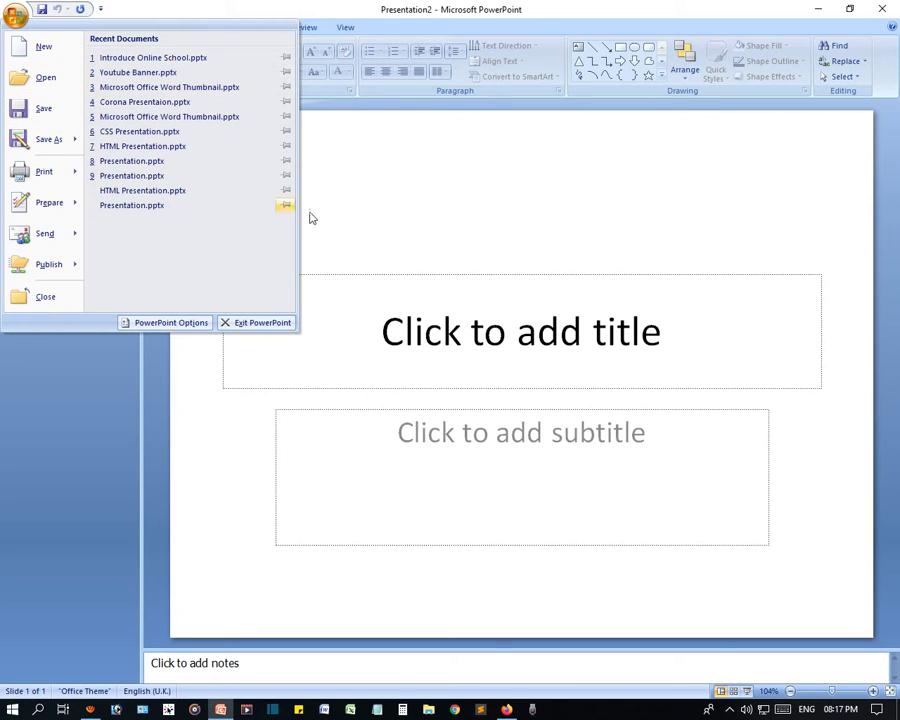
left_click(528, 262)
left_click(535, 345)
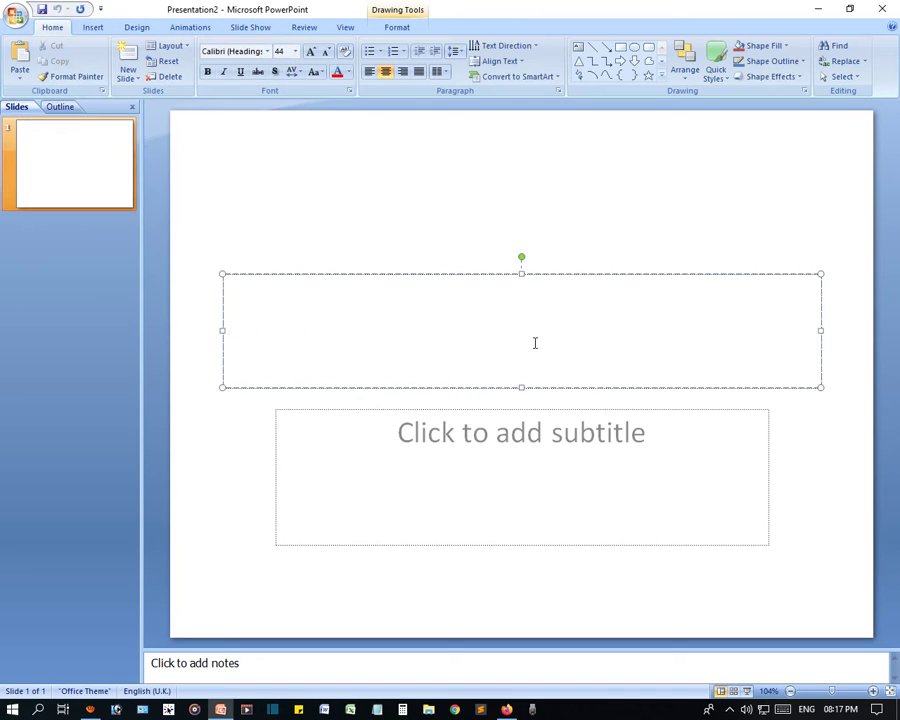
type("Onin")
key("BackSpace")
key("BackSpace")
type("l")
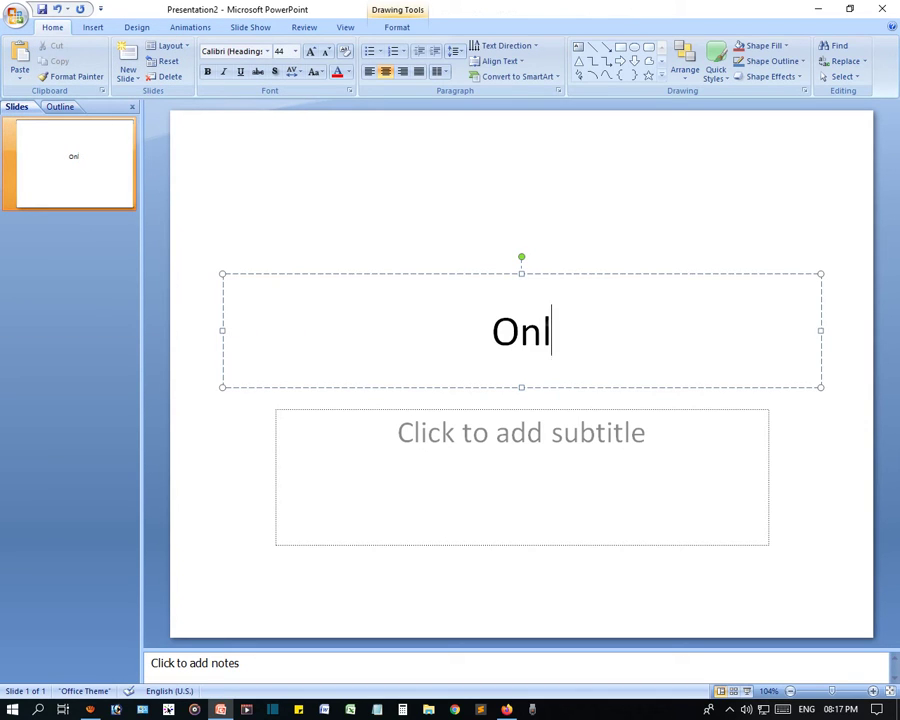
type("ine Schoo")
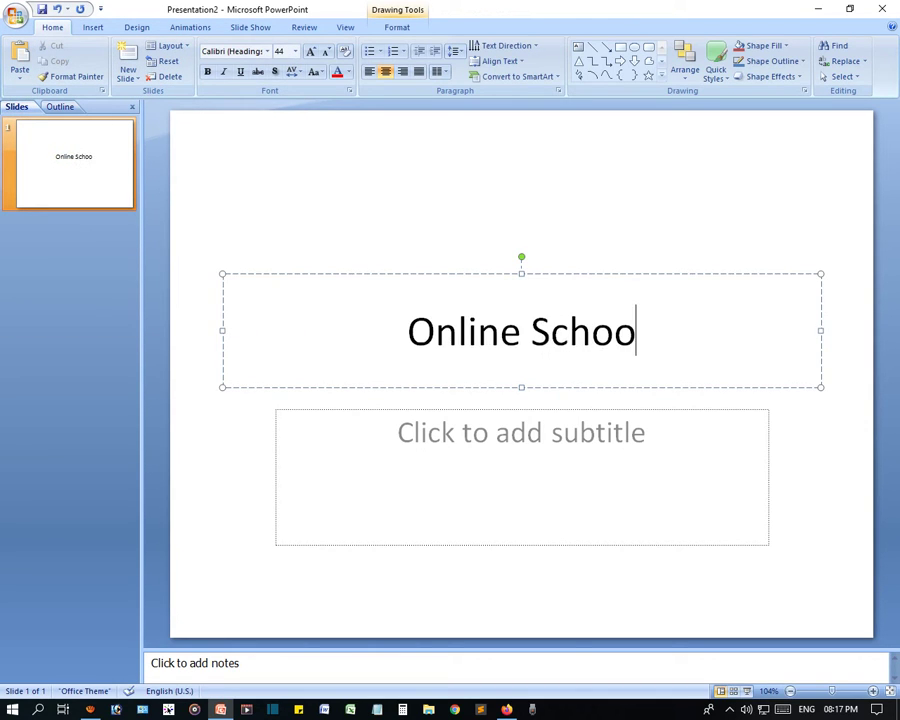
type("l")
left_click(521, 440)
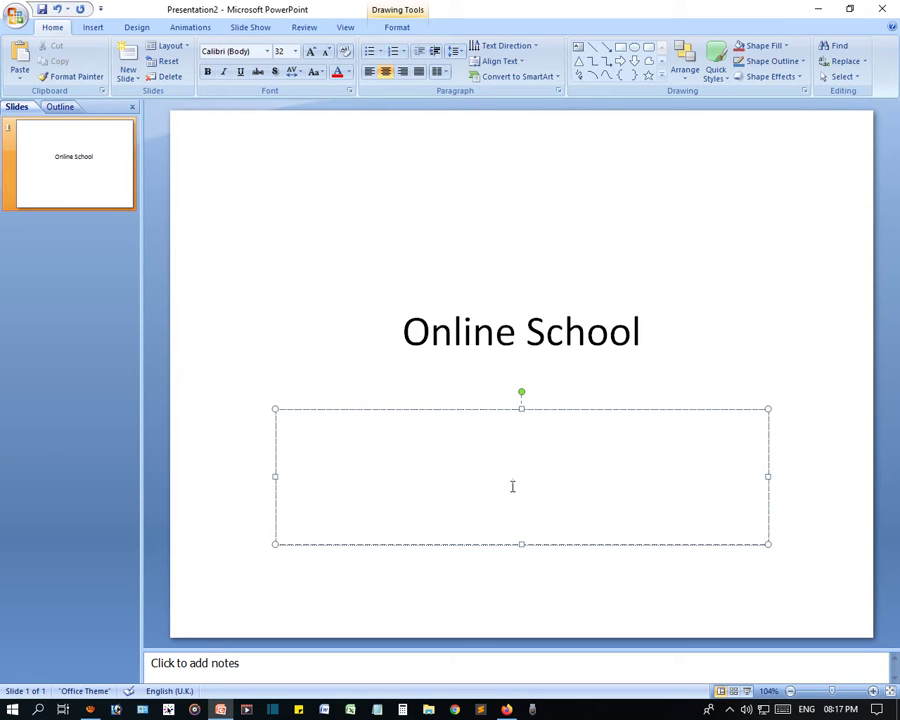
left_click(472, 332)
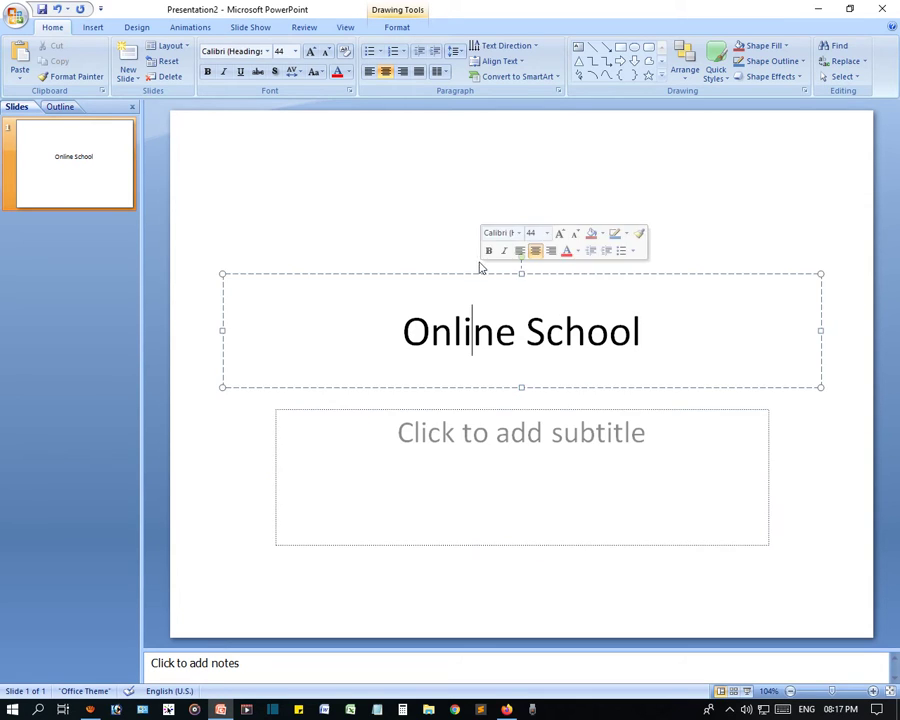
left_click(430, 215)
- Open and close the Office button menu twice to look at the file commands
left_click(10, 19)
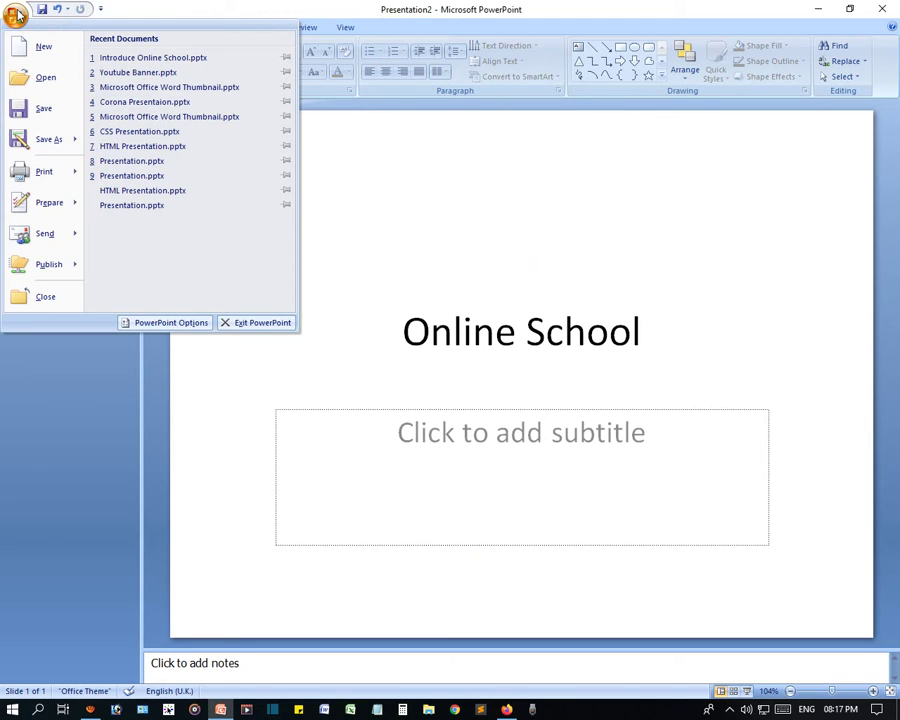
left_click(486, 270)
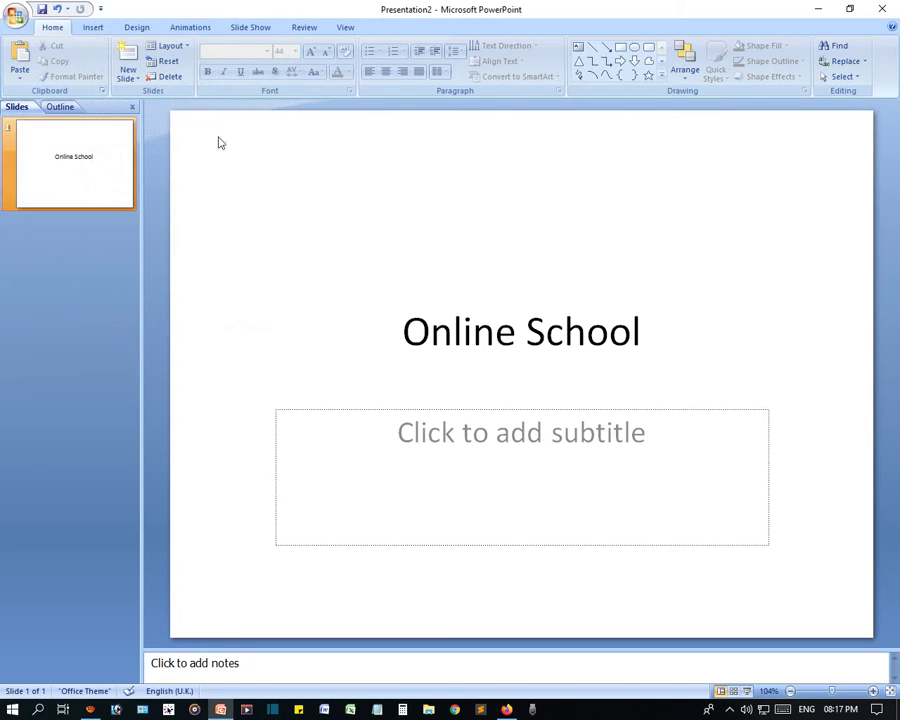
left_click(15, 17)
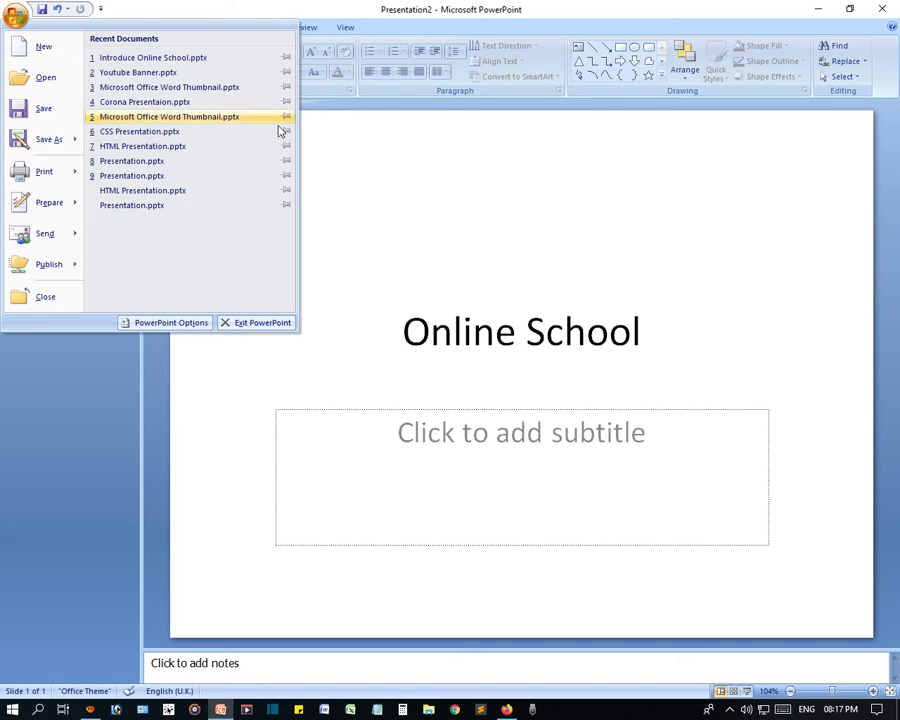
left_click(479, 207)
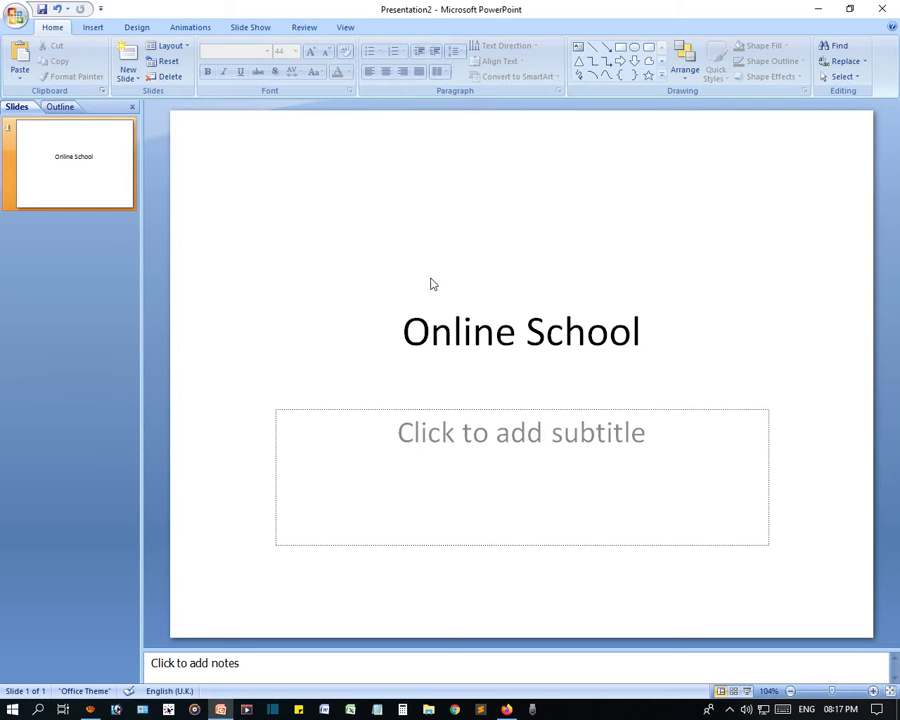
- Save the presentation as Online School.pptx in Tutorials (F:)\Microsoft Office\Power Point
key("ctrl+s")
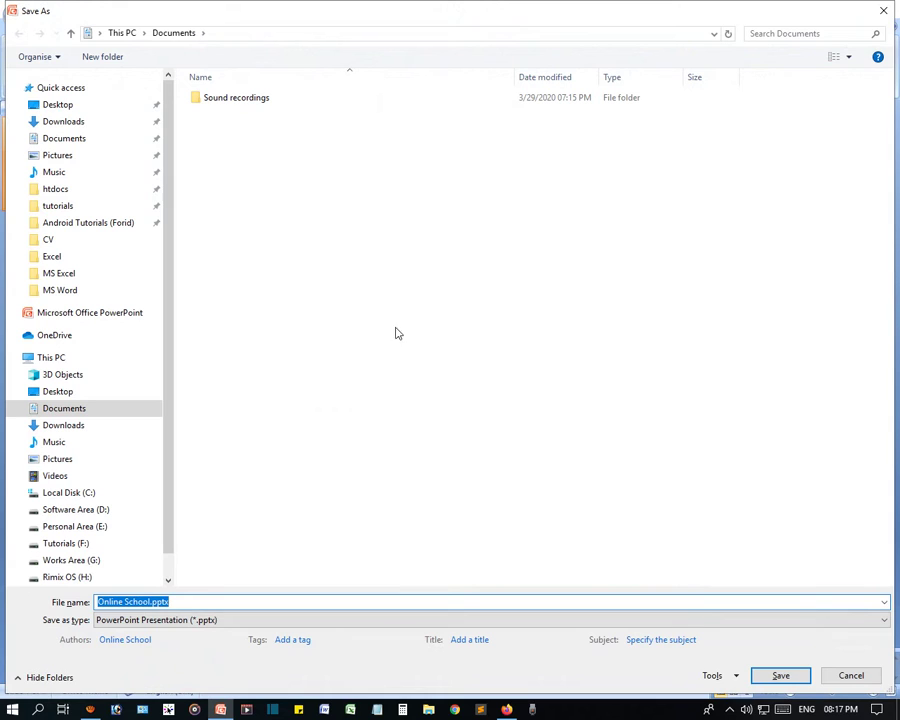
scroll(97, 454, "down", 1)
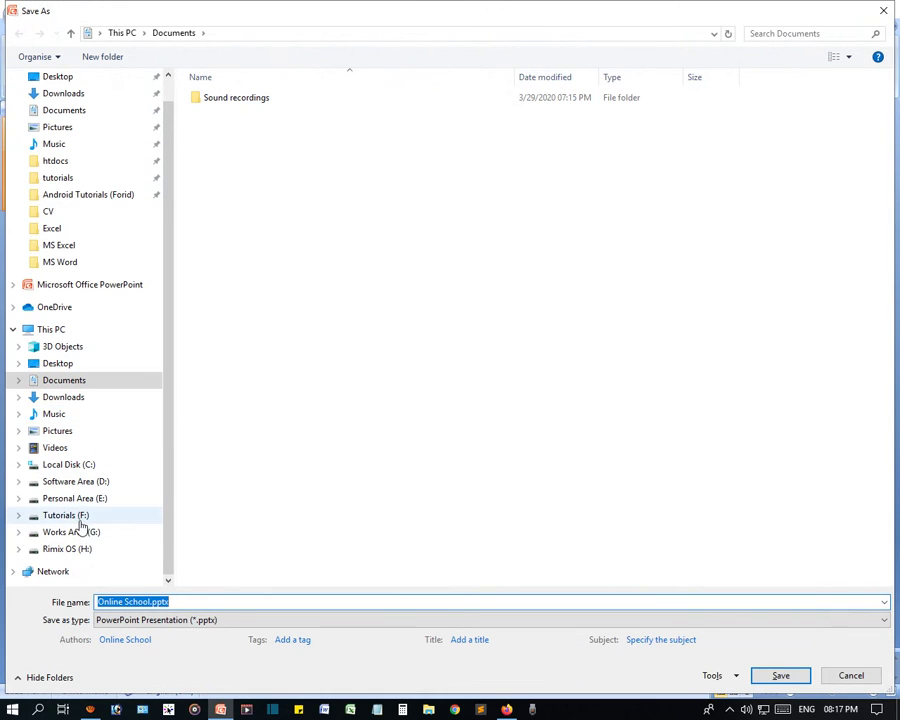
left_click(78, 516)
double_click(249, 100)
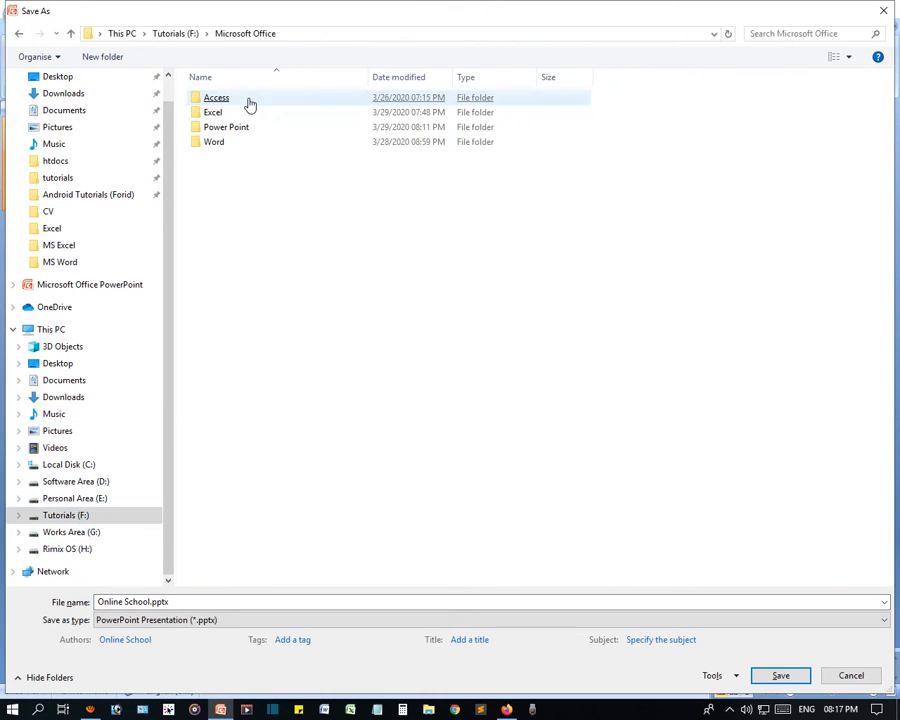
double_click(252, 129)
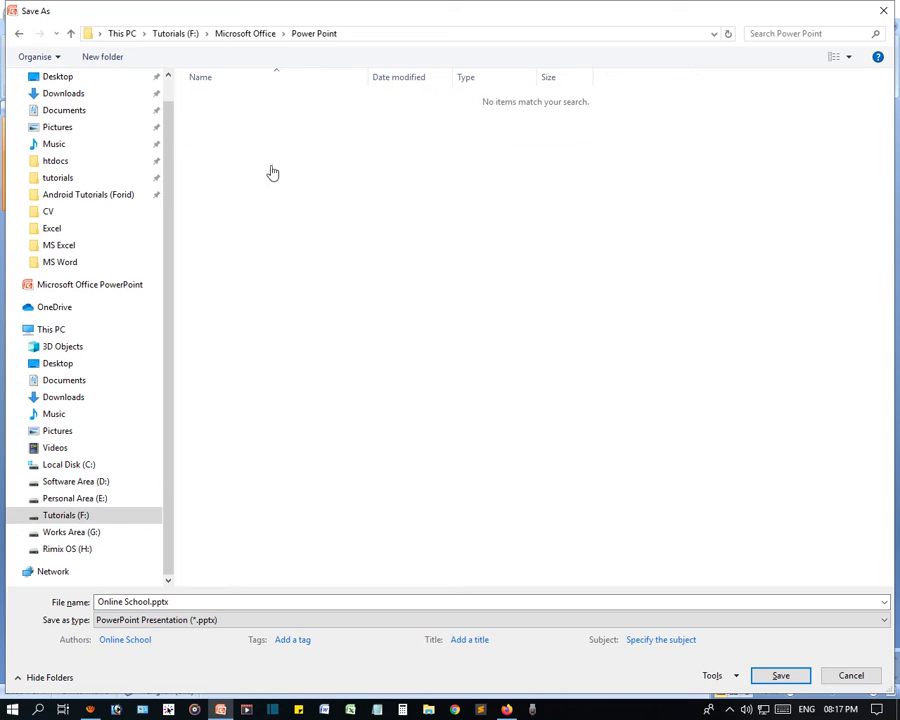
left_click(166, 601)
left_click(151, 601)
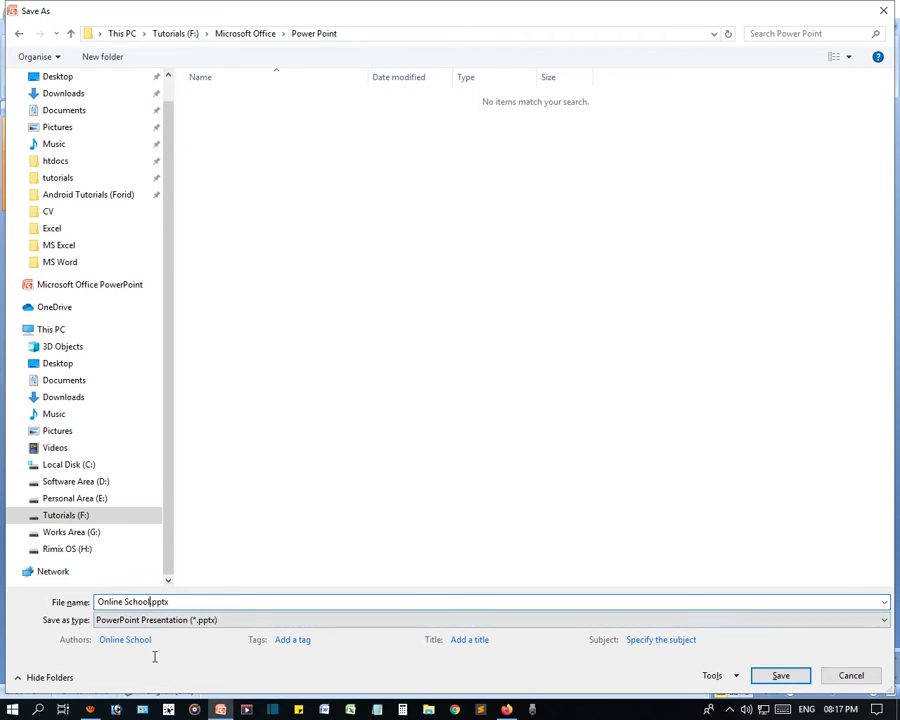
left_click(776, 677)
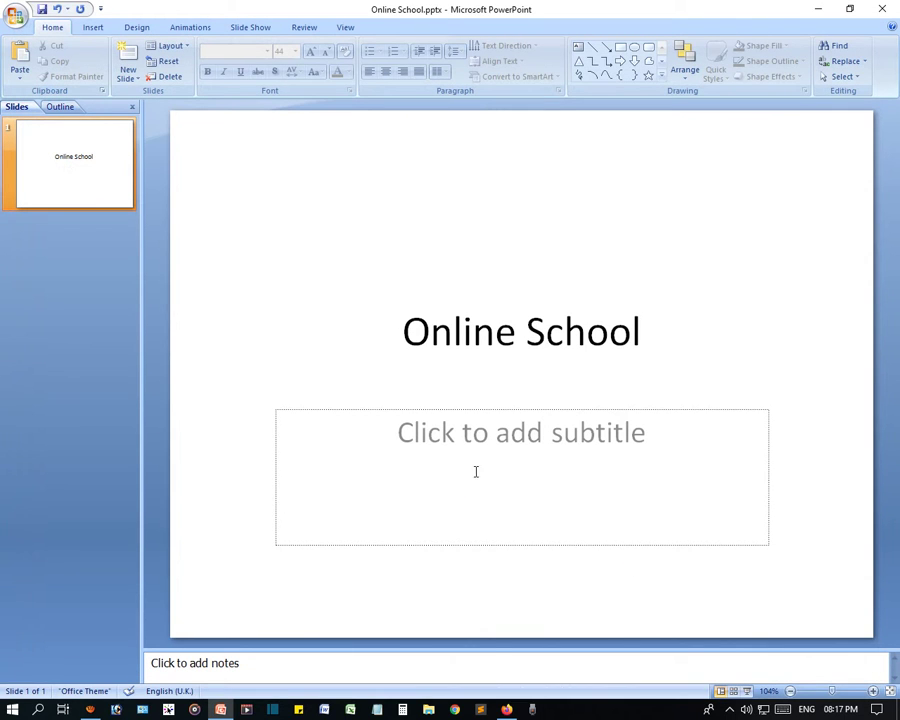
left_click(517, 332)
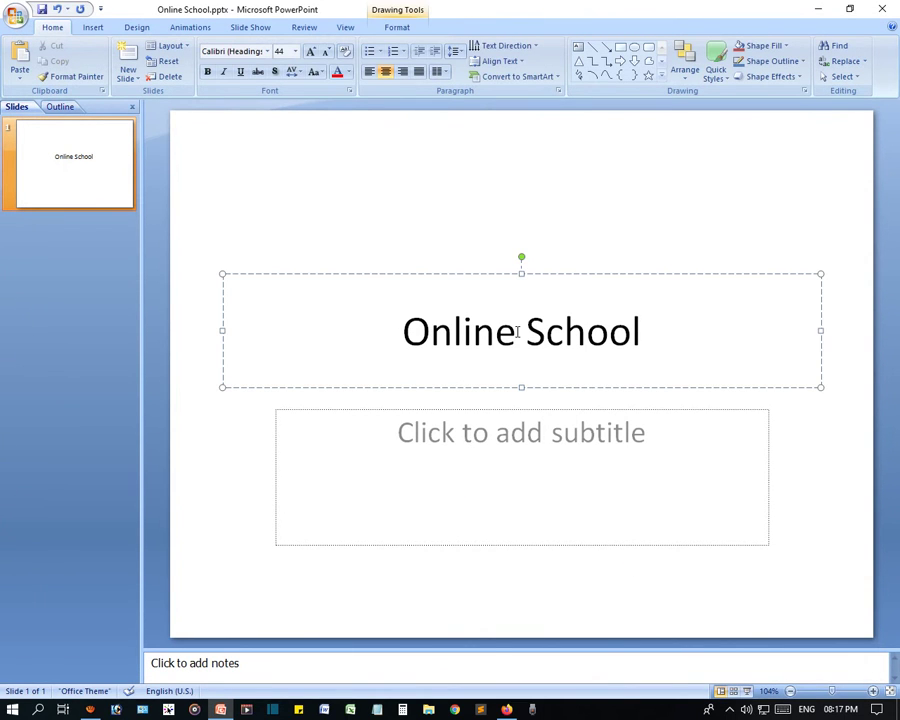
left_click(451, 238)
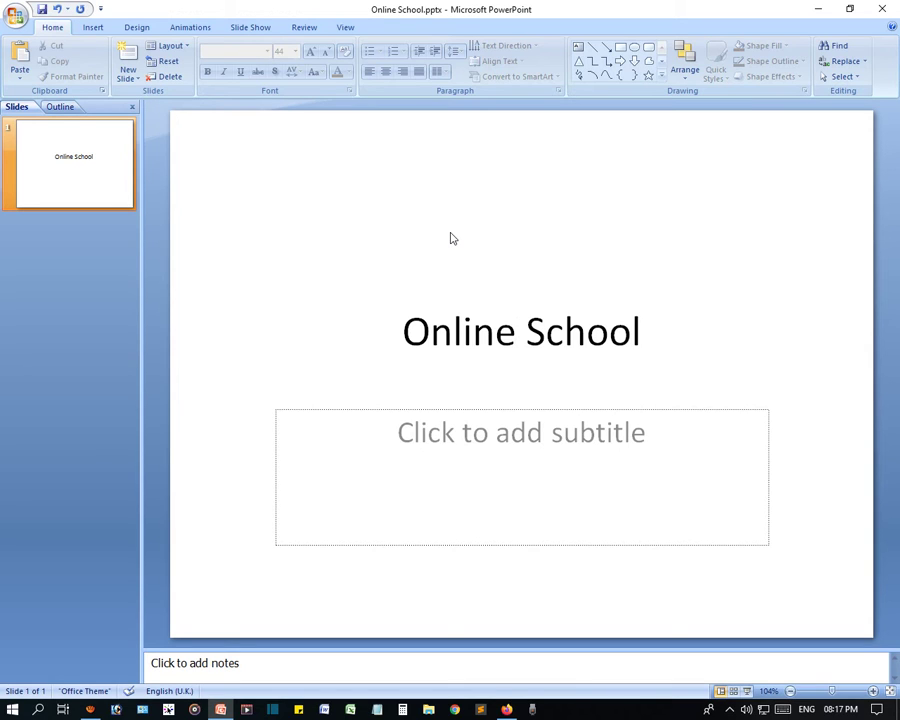
left_click(486, 303)
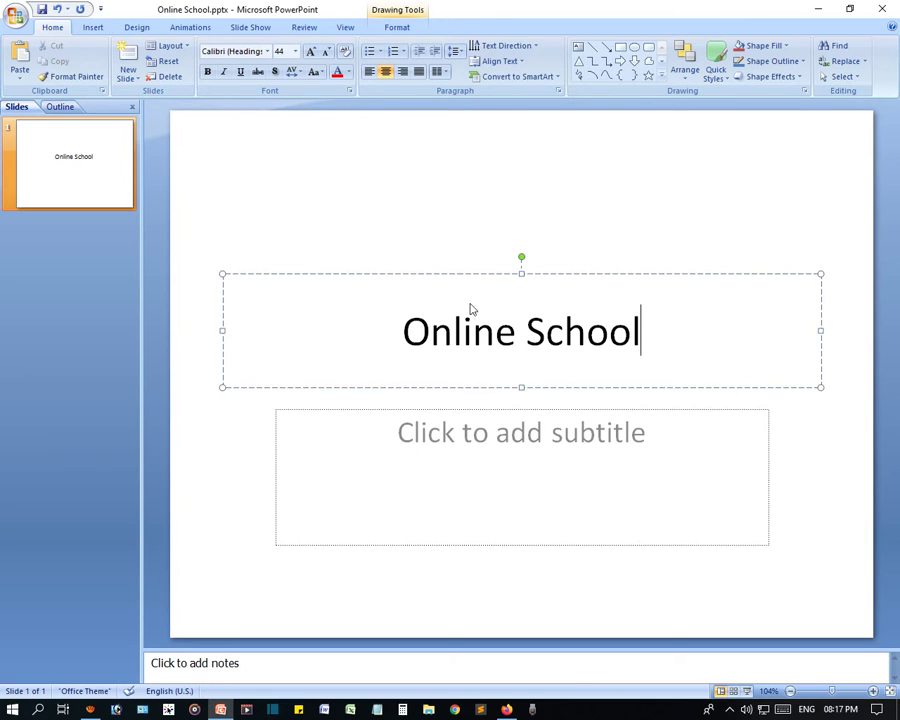
left_click_drag(661, 363, 395, 300)
left_click(391, 207)
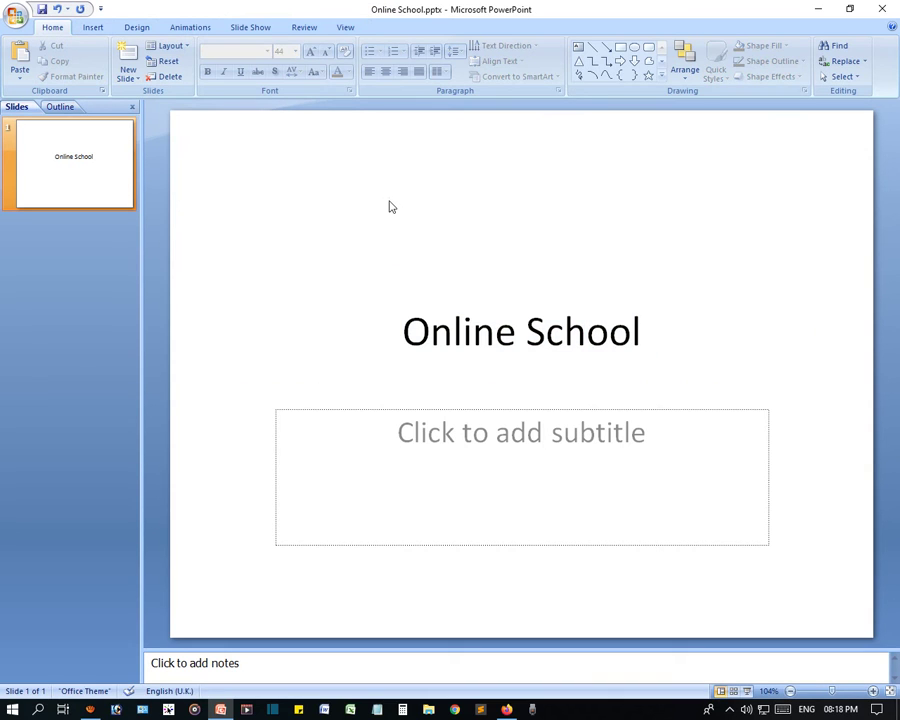
left_click(503, 432)
left_click(358, 307)
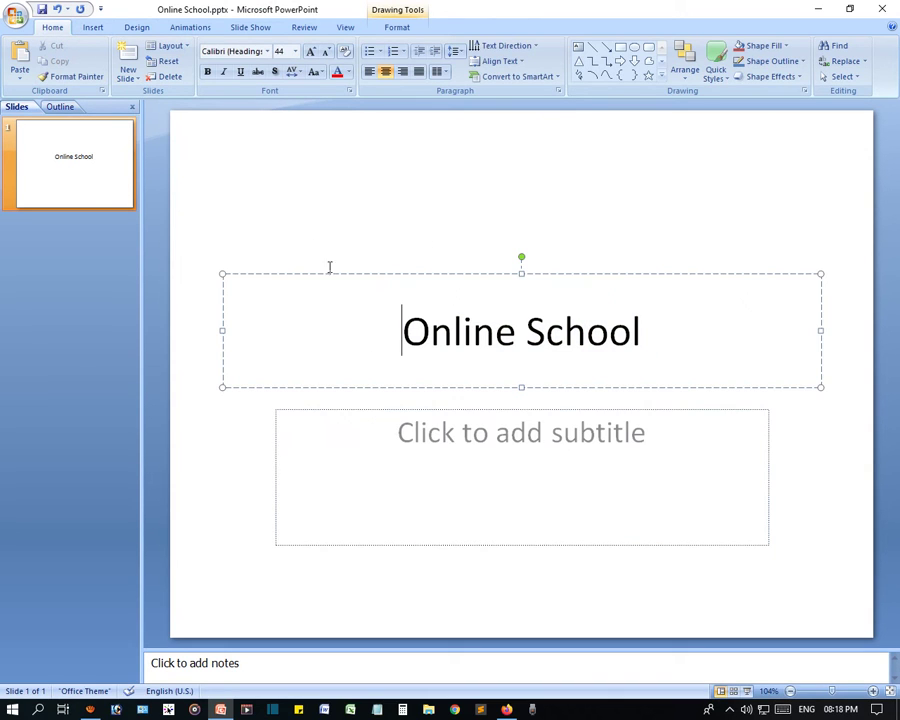
left_click(95, 480)
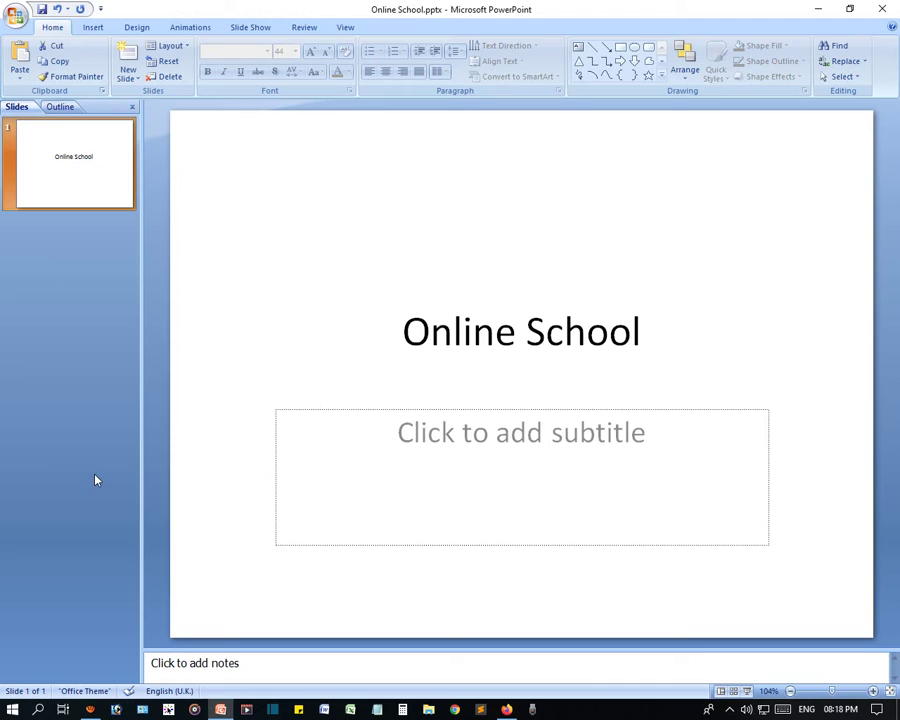
left_click(557, 465)
left_click(533, 330)
left_click(663, 348)
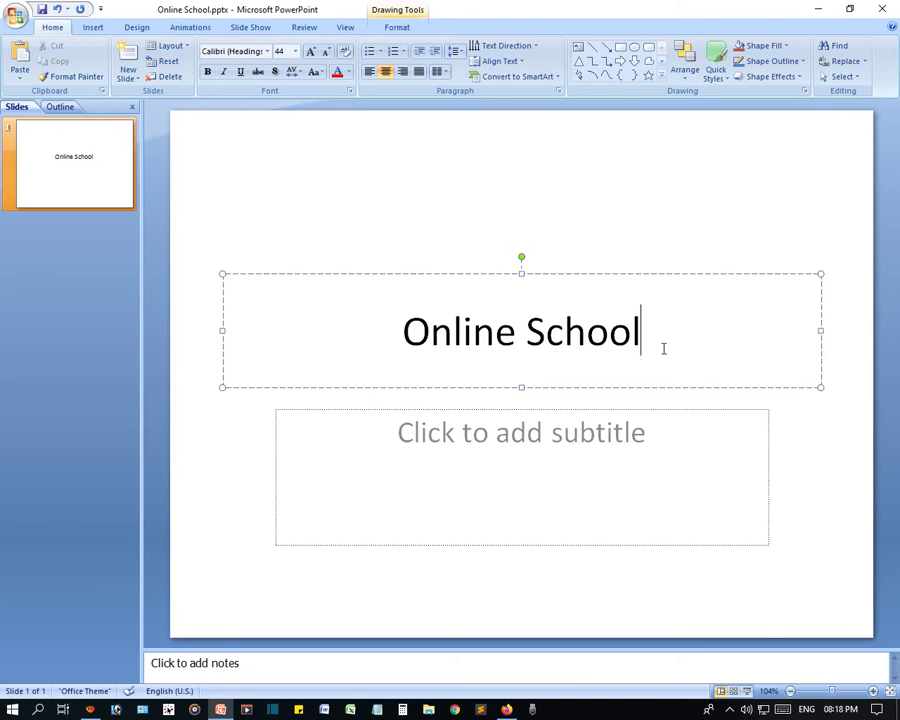
left_click(521, 216)
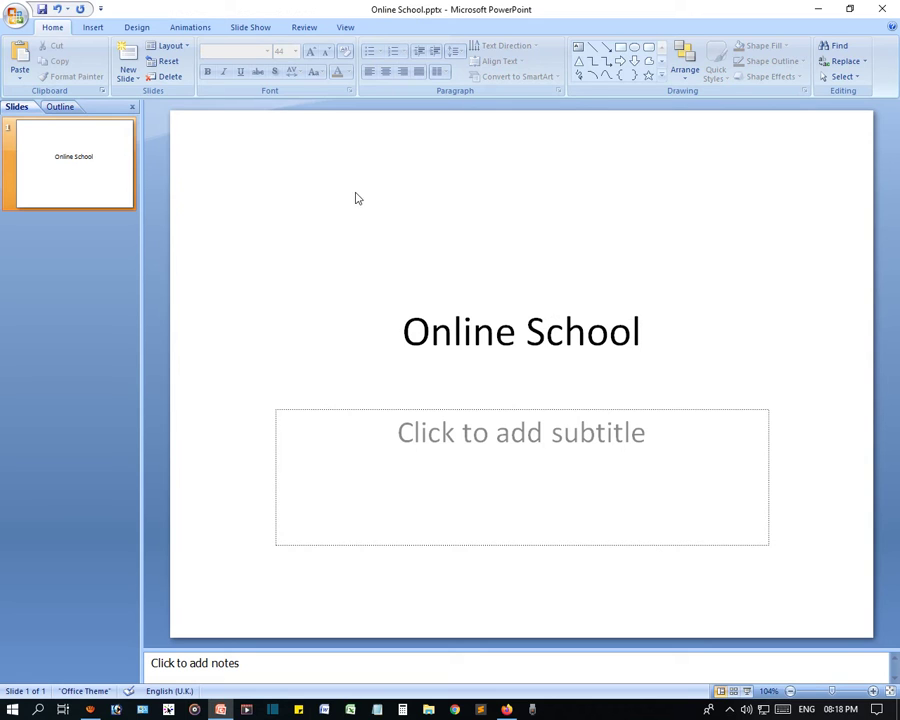
- Relaunch PowerPoint 2007 via Start menu search 'p' and view the Office menu's recent documents
left_click(15, 21)
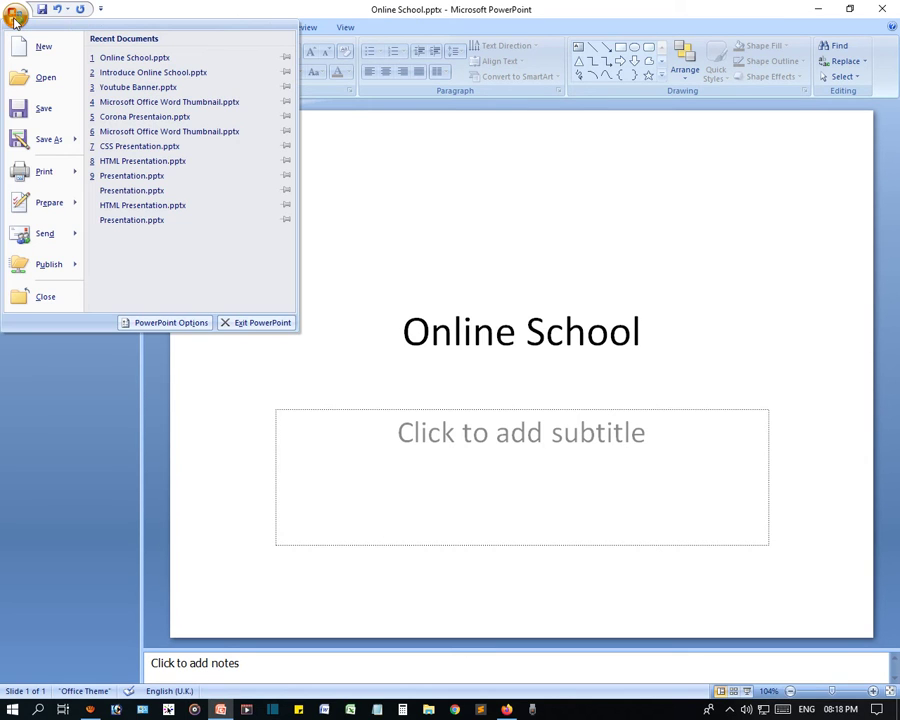
left_click(657, 241)
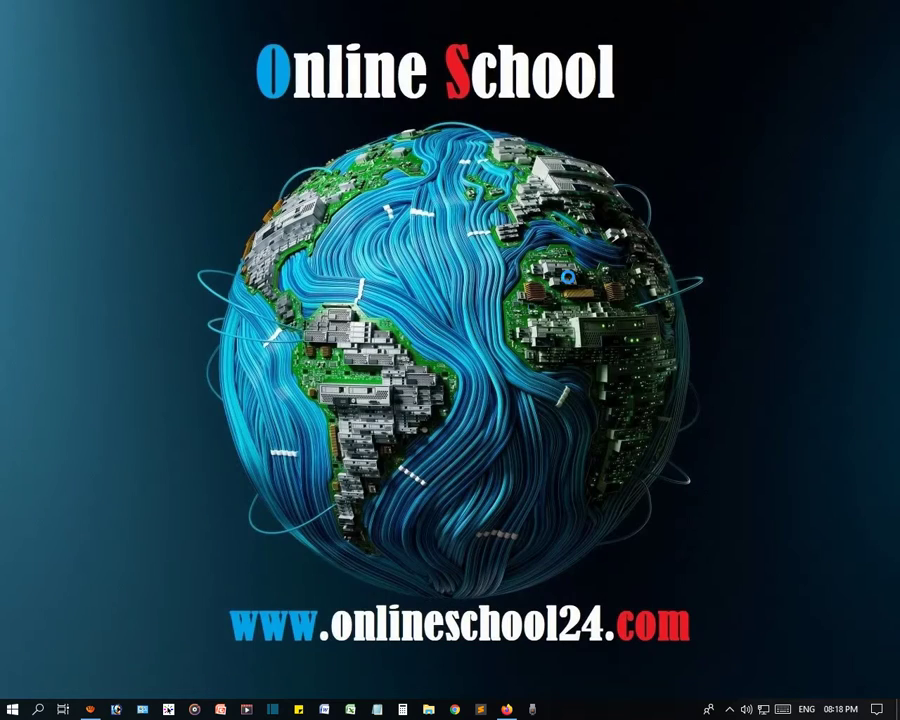
left_click(12, 709)
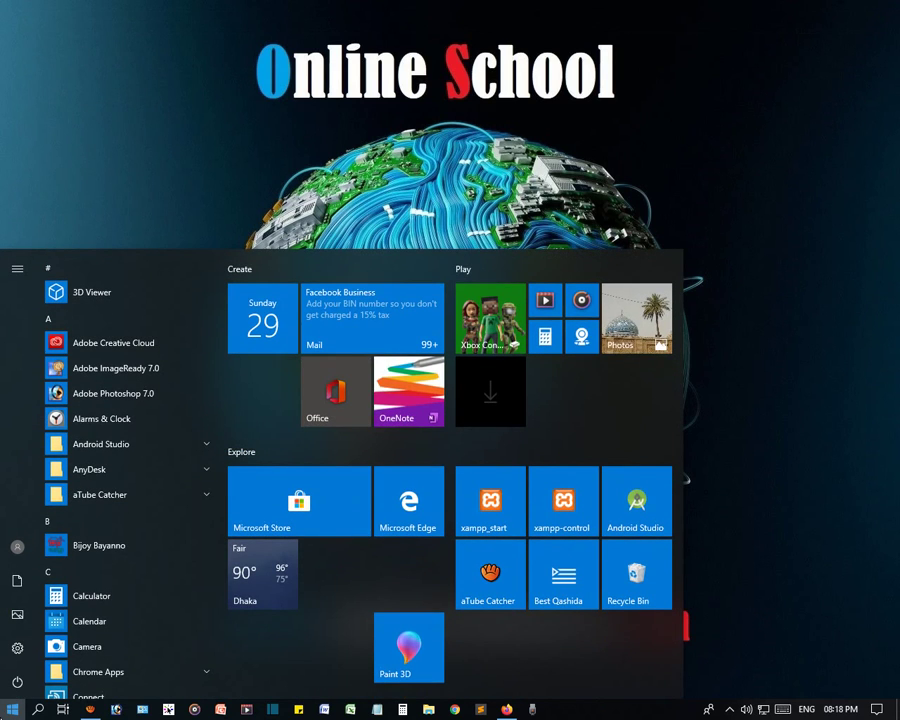
type("e")
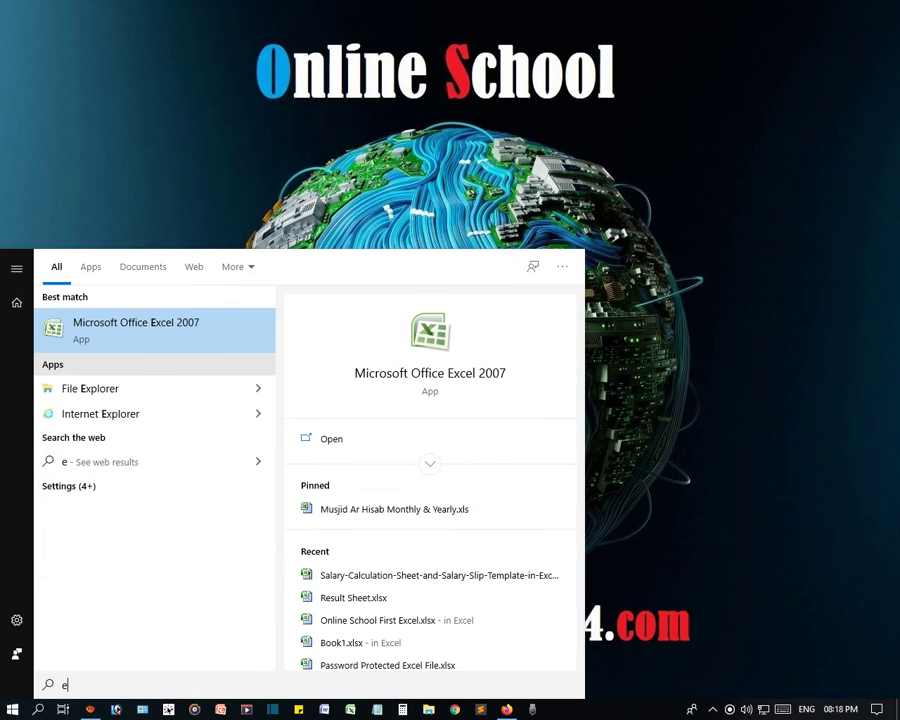
key("BackSpace")
type("p")
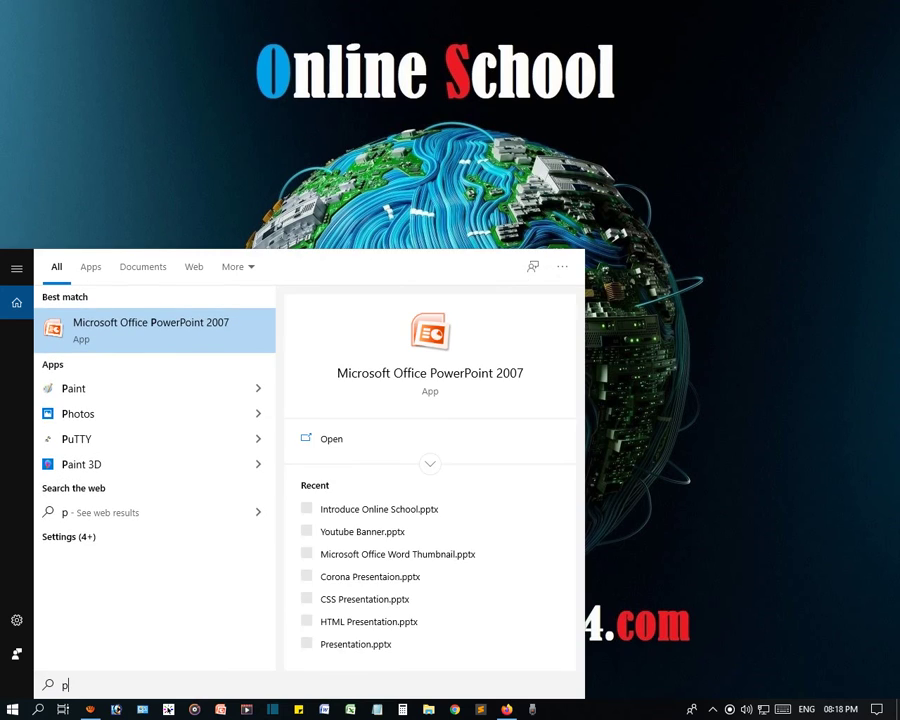
key("Return")
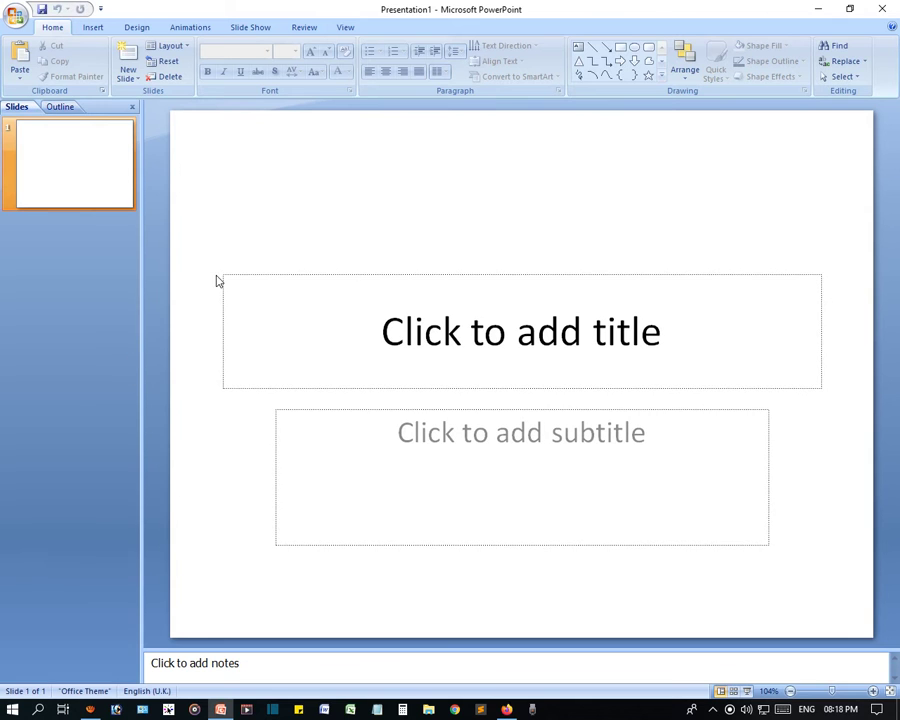
left_click(16, 18)
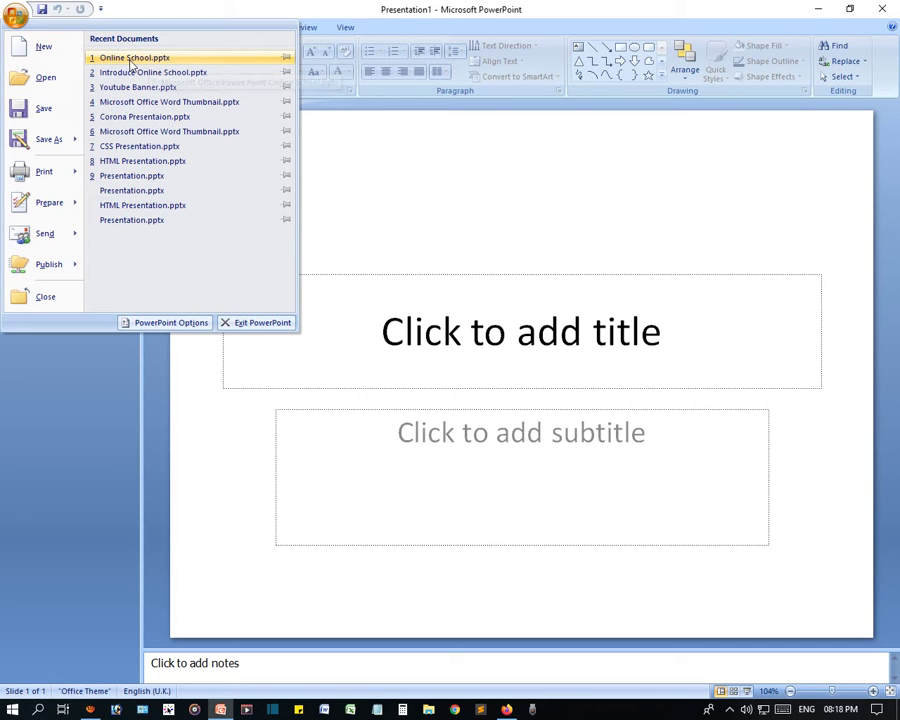
- Open Online School.pptx from Tutorials (F:)\Microsoft Office\Power Point
left_click(46, 78)
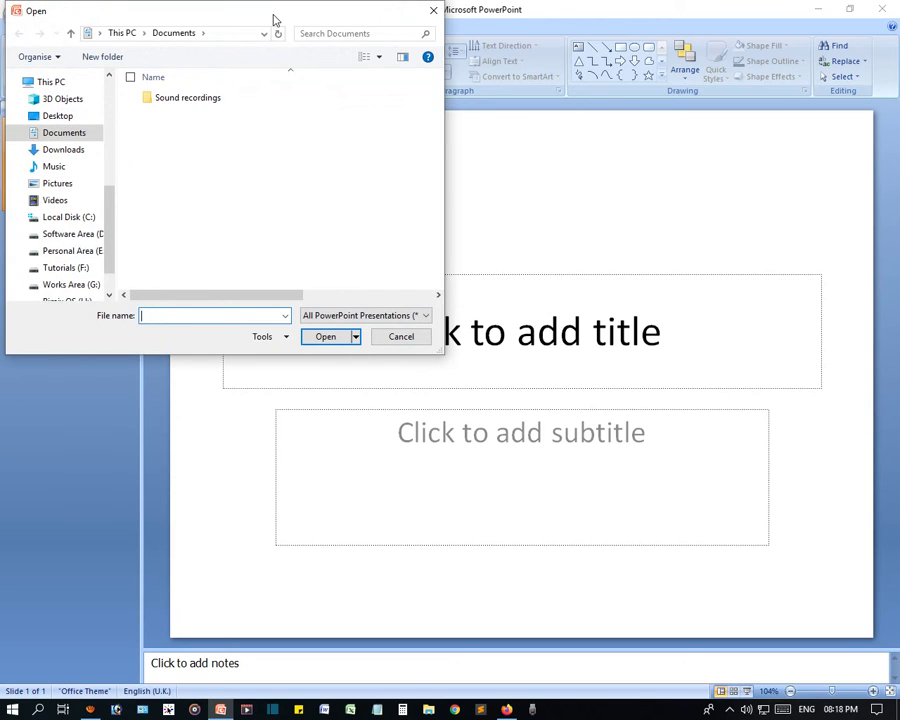
double_click(274, 20)
left_click(66, 541)
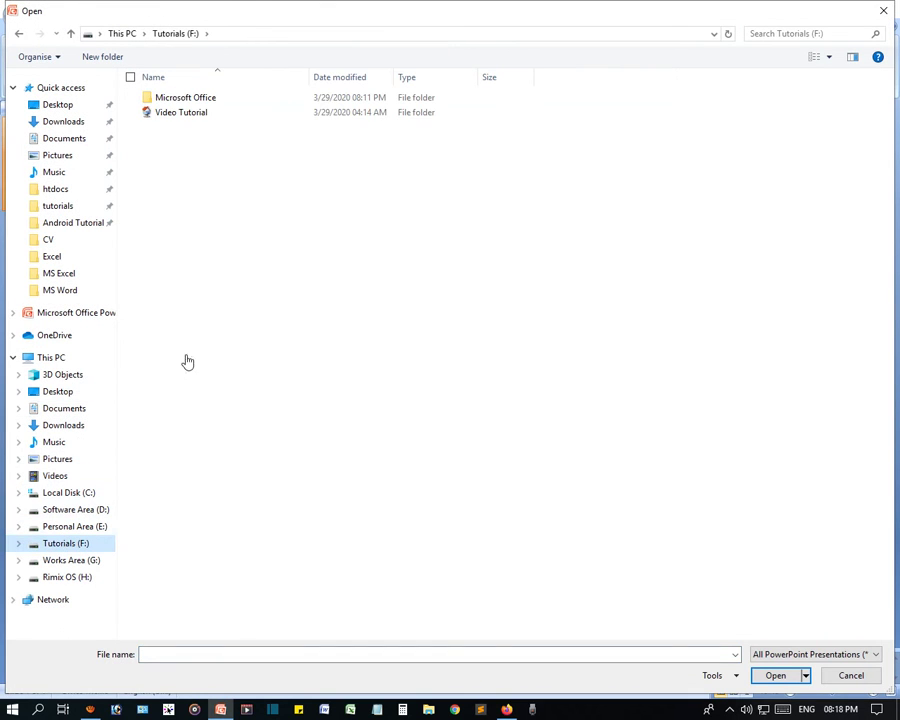
double_click(200, 98)
left_click(180, 130)
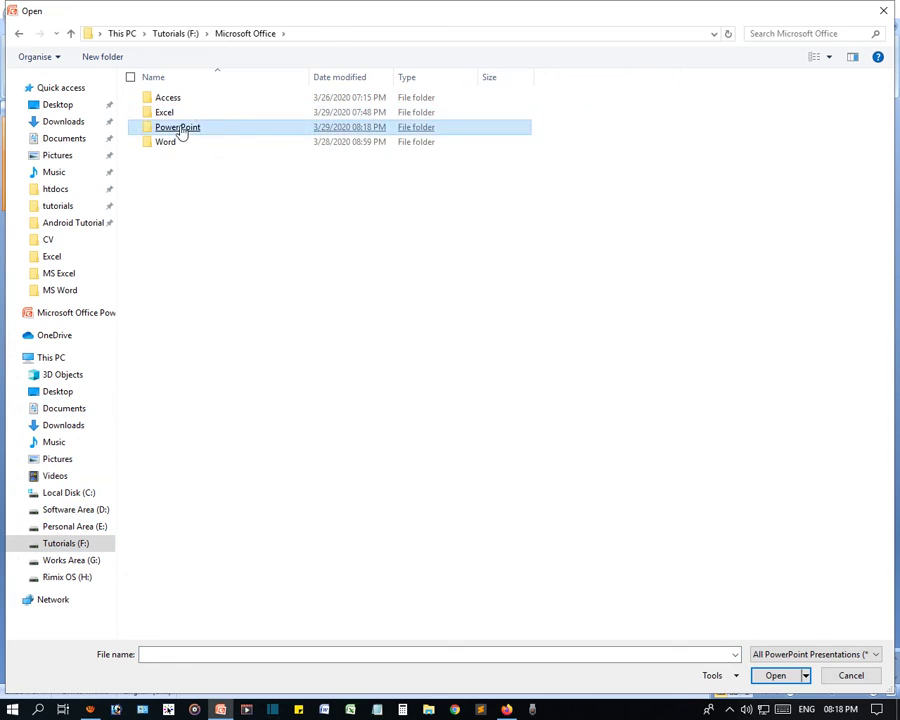
double_click(180, 130)
double_click(188, 104)
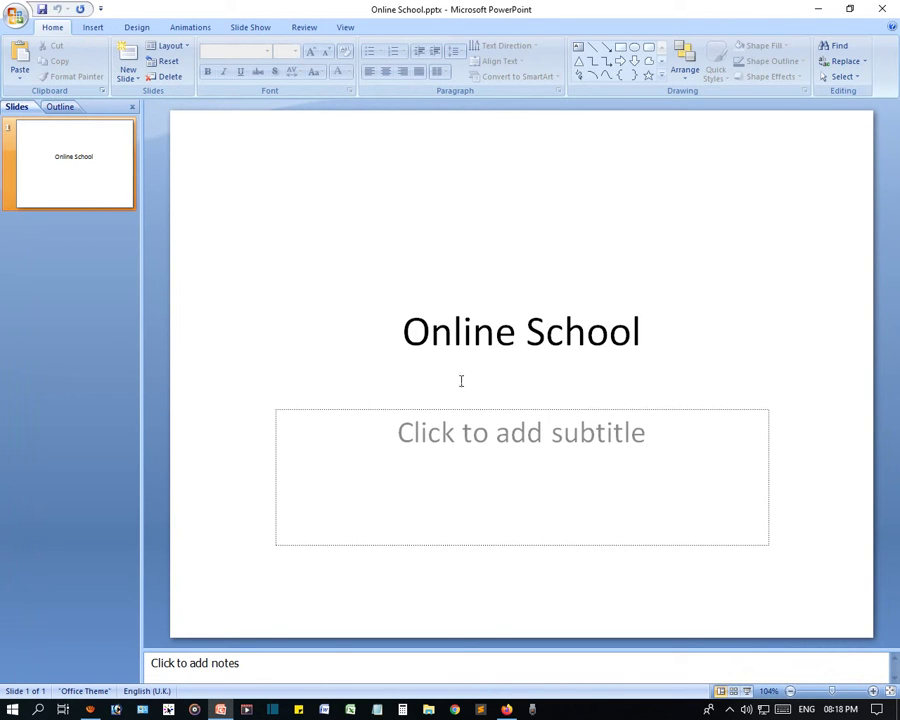
- Inspect the Office menu's Save As options, then close the menu without choosing anything
left_click(17, 15)
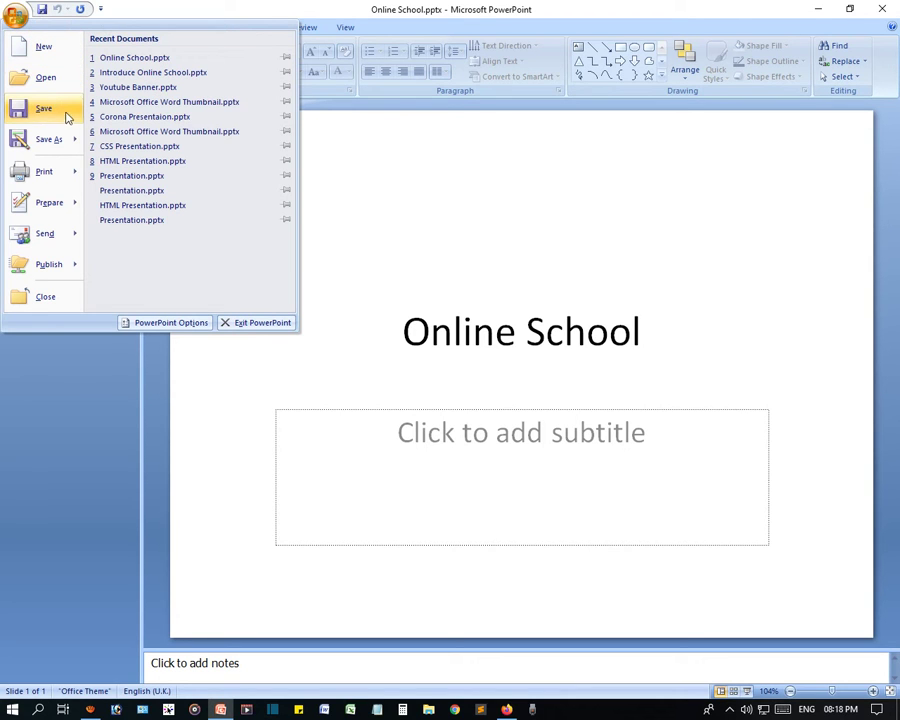
left_click(488, 190)
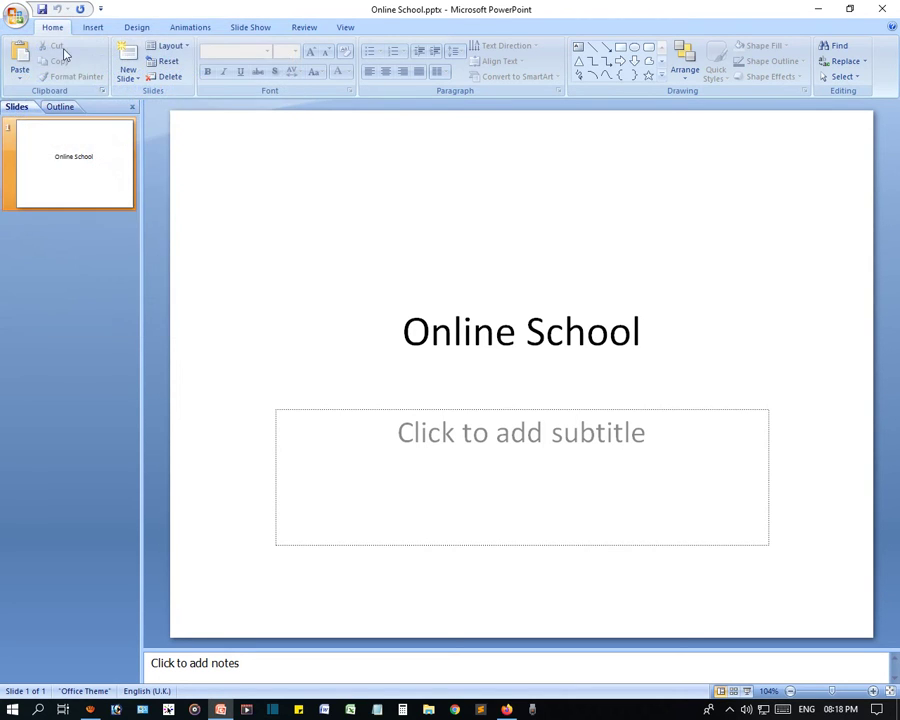
left_click(15, 15)
mouse_move(58, 143)
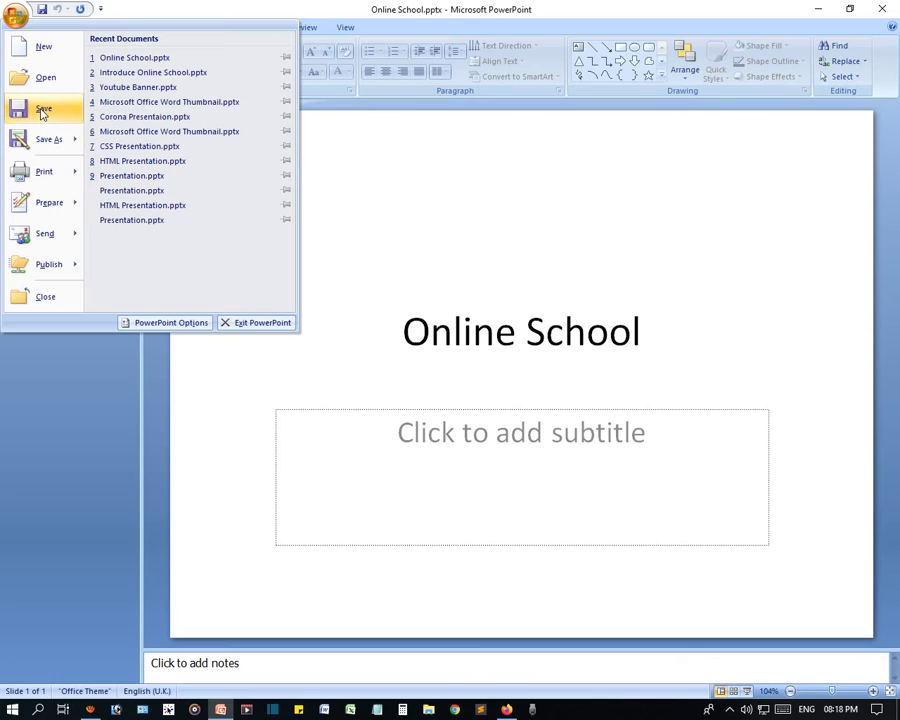
left_click(493, 172)
- Type 'Welcome to Online School' into the subtitle placeholder, fixing the typos
left_click(550, 459)
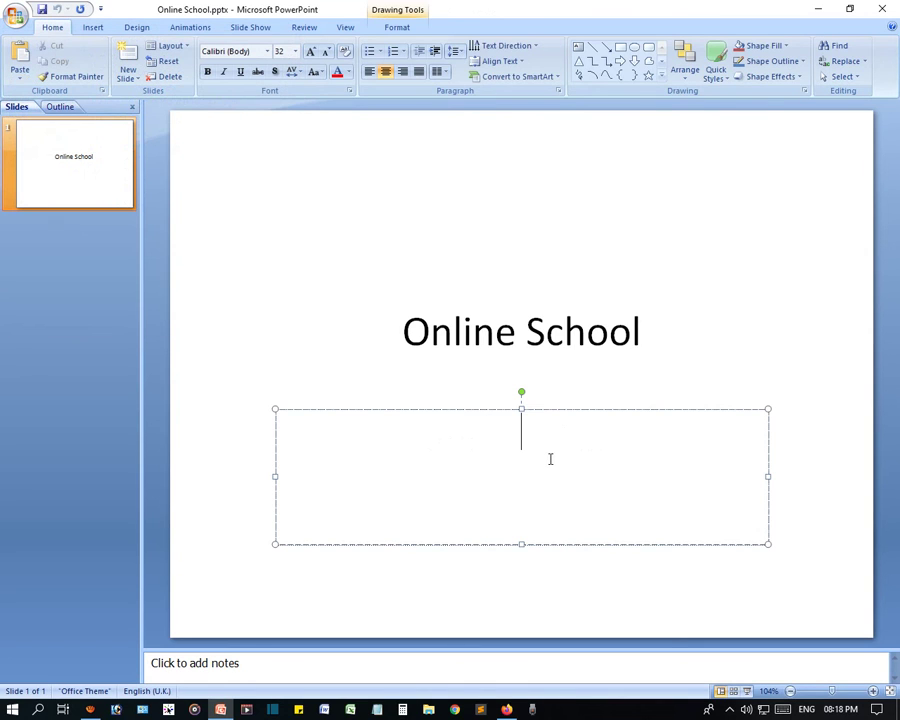
type("W")
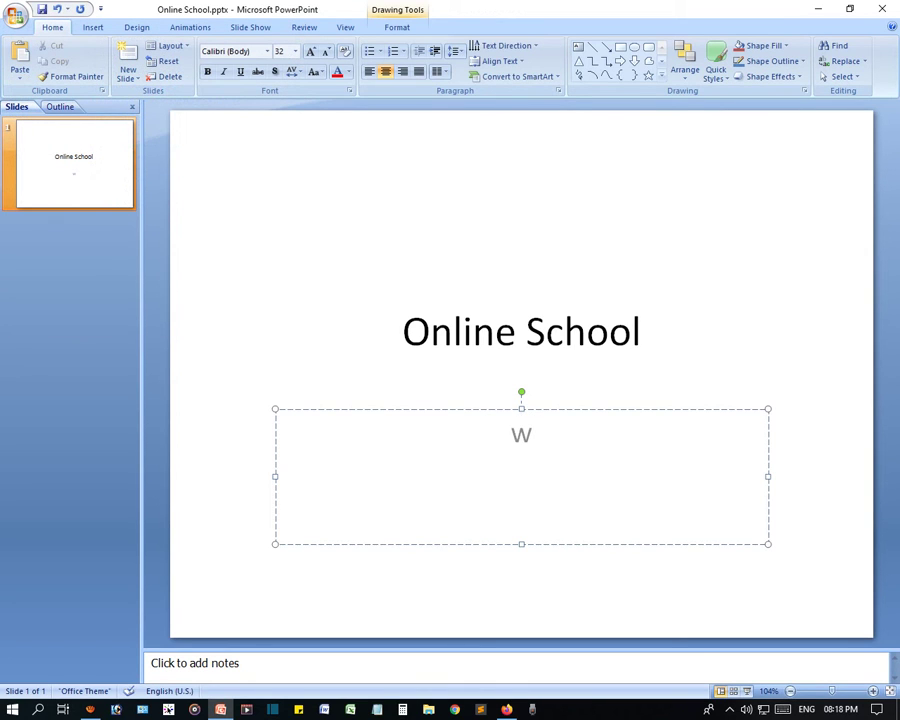
key("BackSpace")
type("Welcome ")
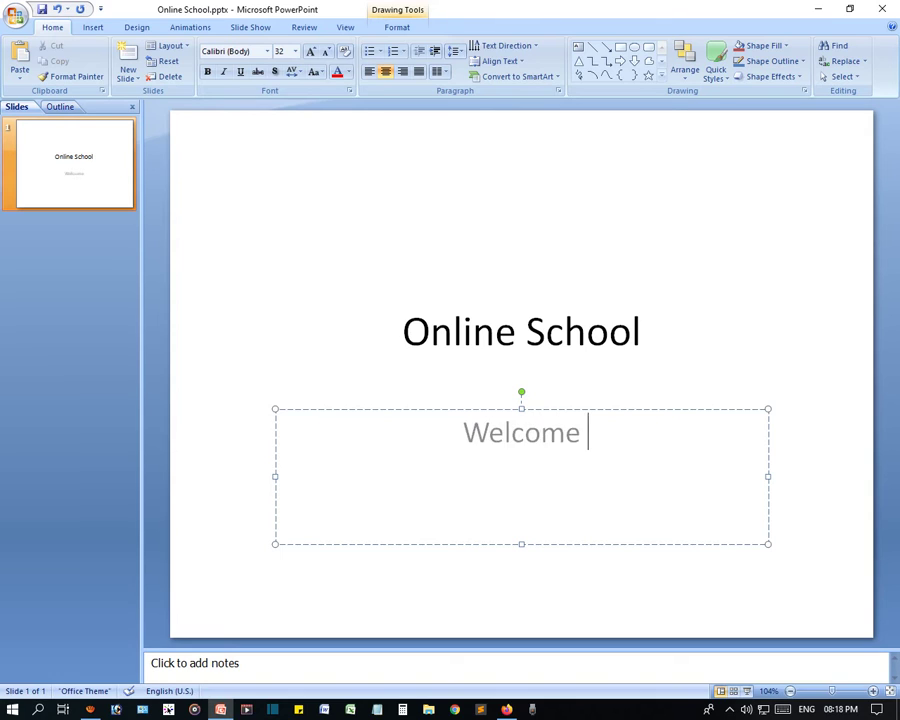
type("to Online Sch")
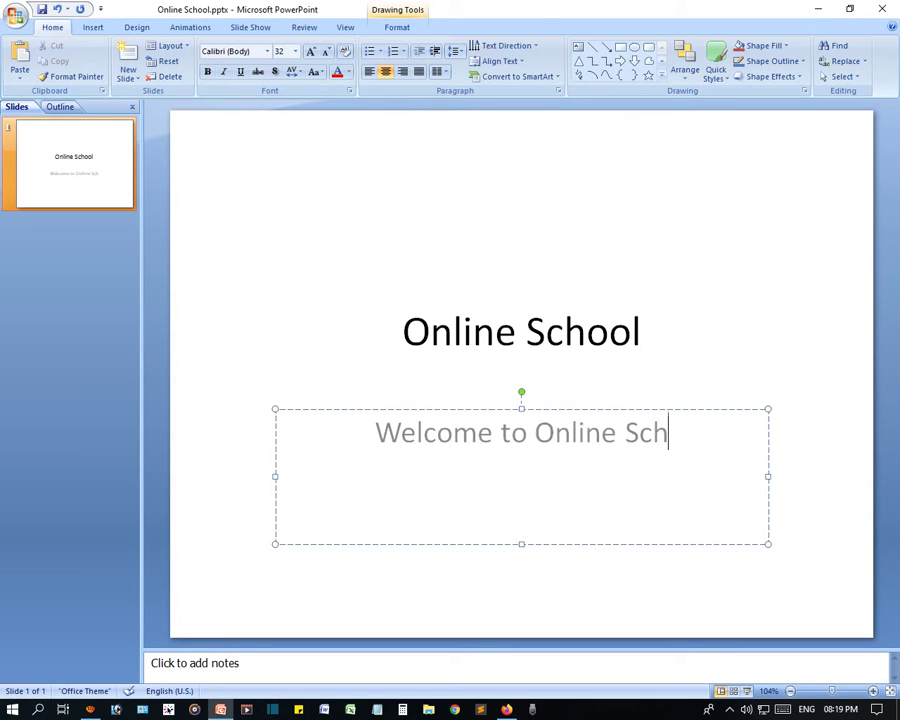
type("ol=")
key("BackSpace")
key("BackSpace")
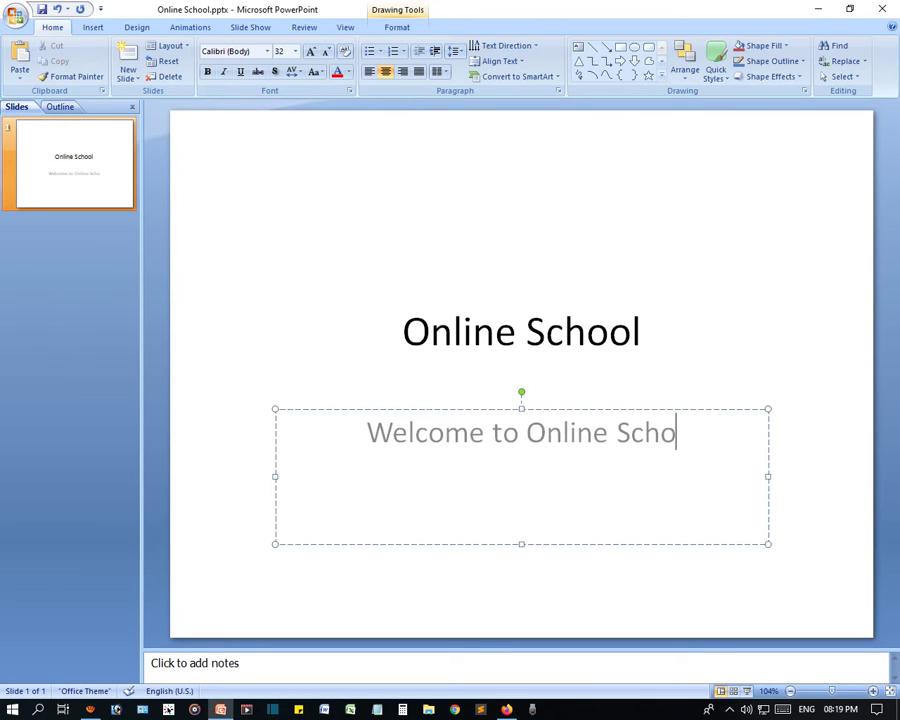
type("ol")
- Select the title and subtitle texts in turn, then deselect and check the Office menu
left_click(640, 332)
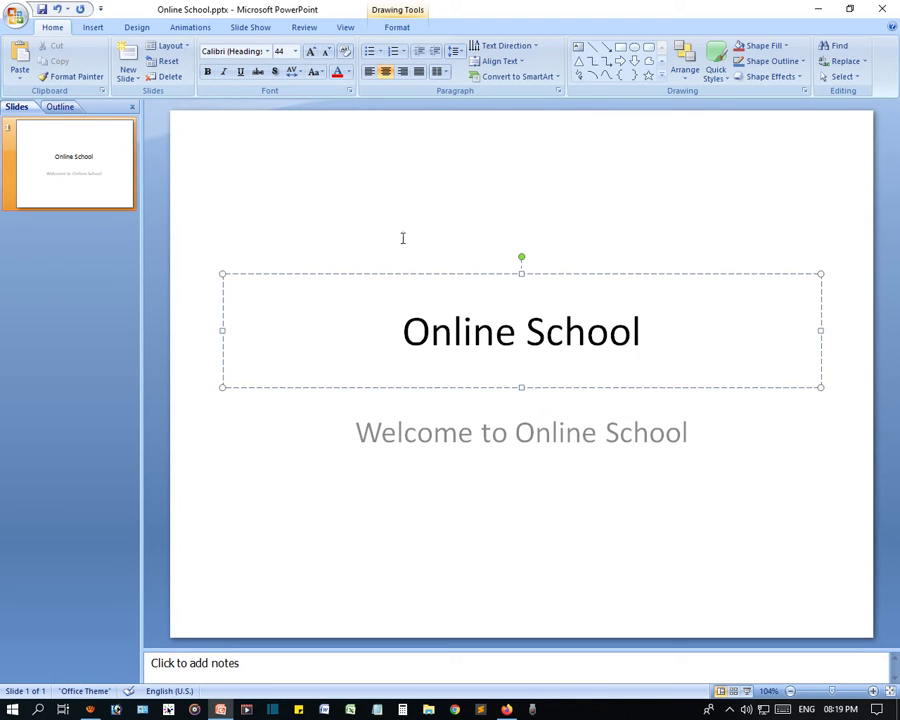
left_click(377, 220)
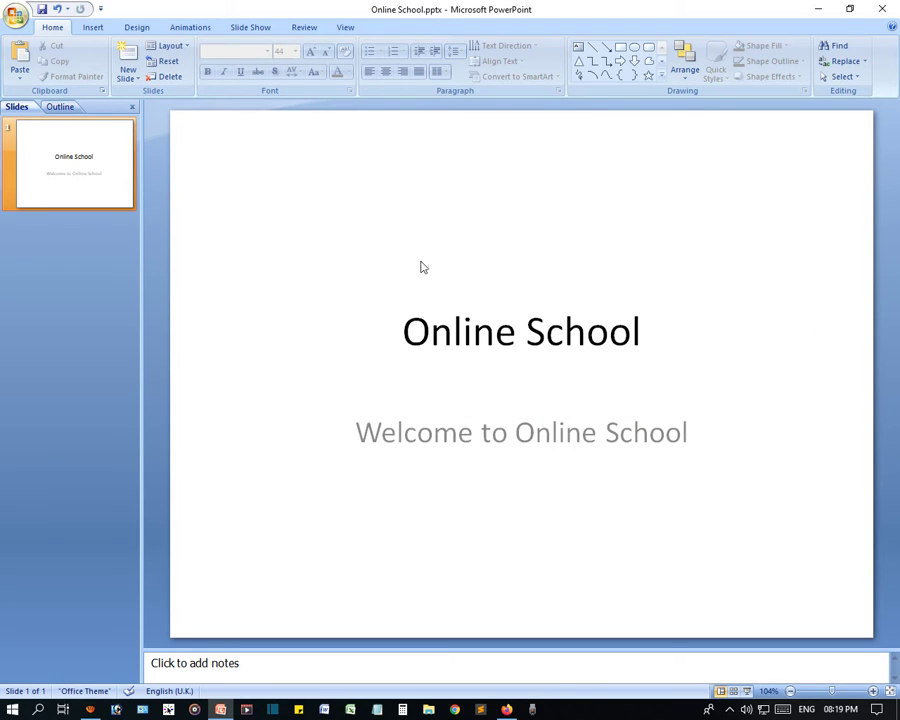
left_click(481, 330)
triple_click(402, 330)
left_click(374, 454)
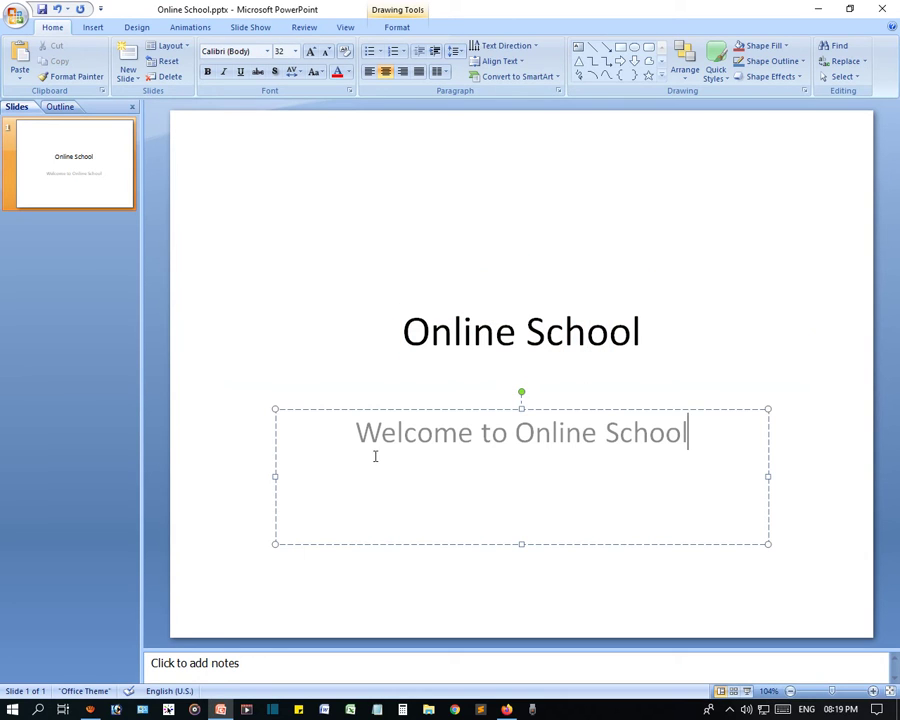
left_click_drag(374, 454, 623, 450)
left_click(390, 193)
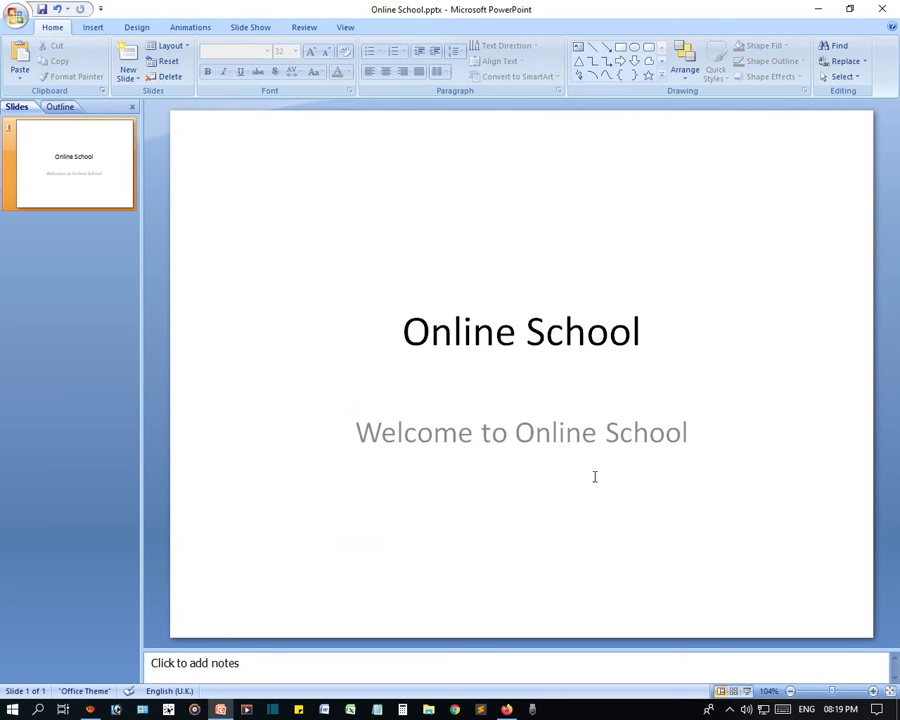
left_click(586, 431)
left_click(328, 199)
left_click(15, 14)
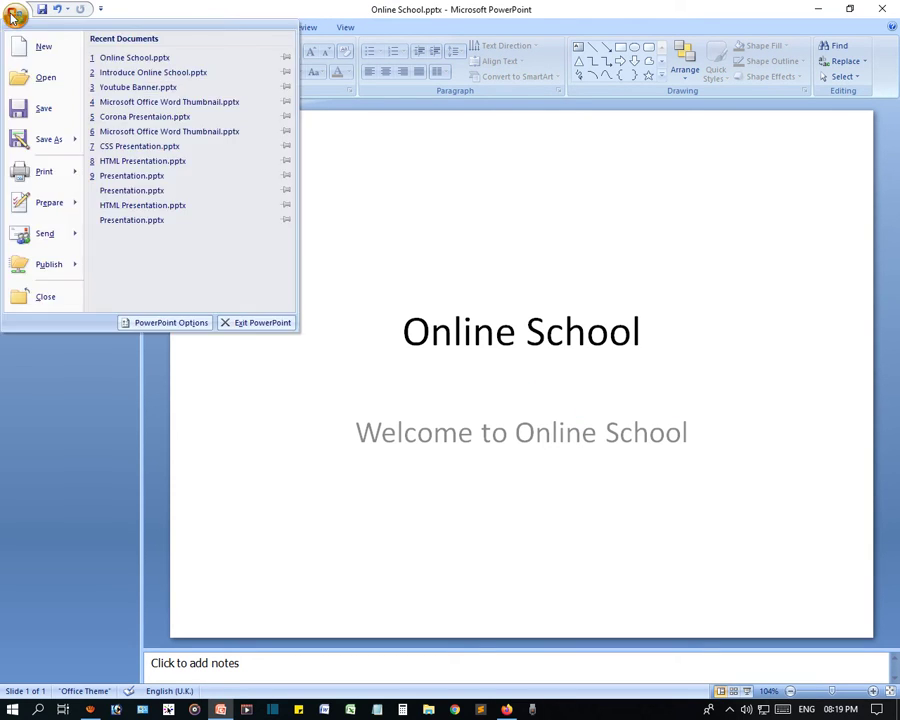
left_click(348, 208)
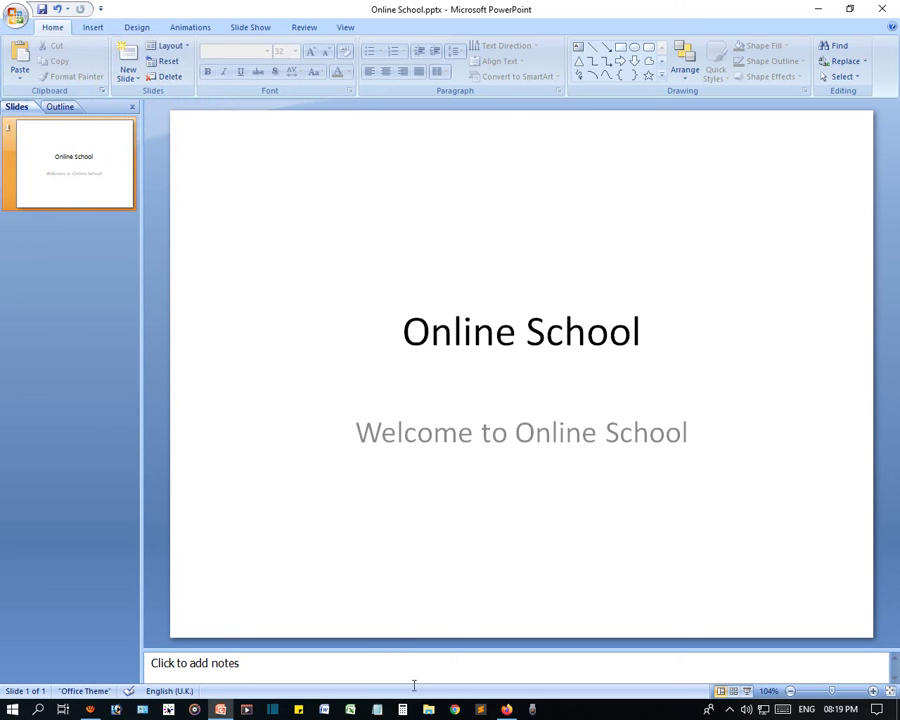
- In File Explorer, copy Online School.pptx from Tutorials (F:)\Microsoft Office\Power Point
key("super+e")
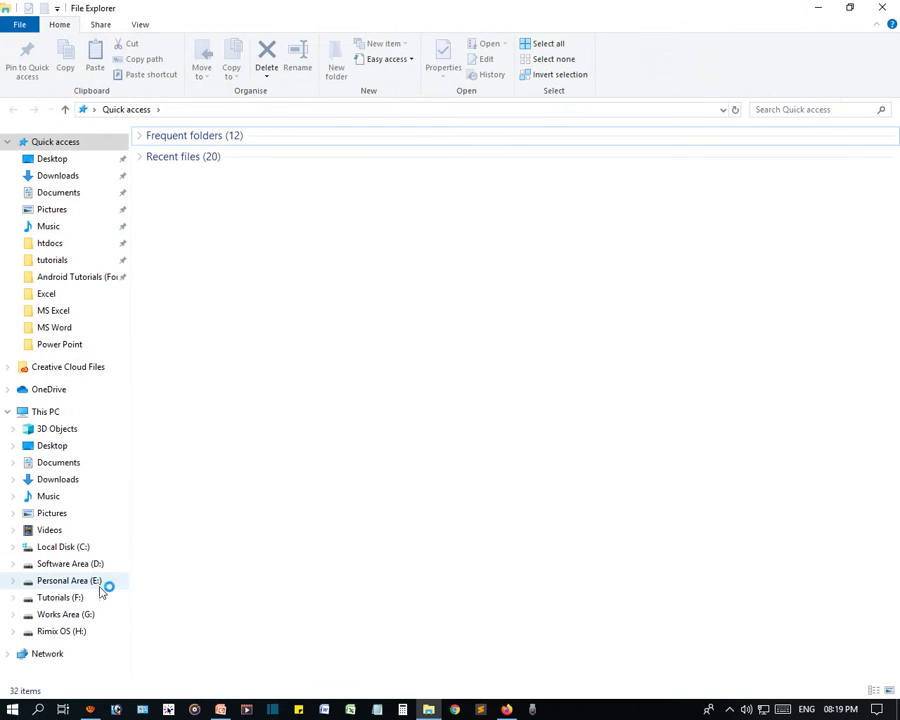
left_click(74, 597)
double_click(175, 204)
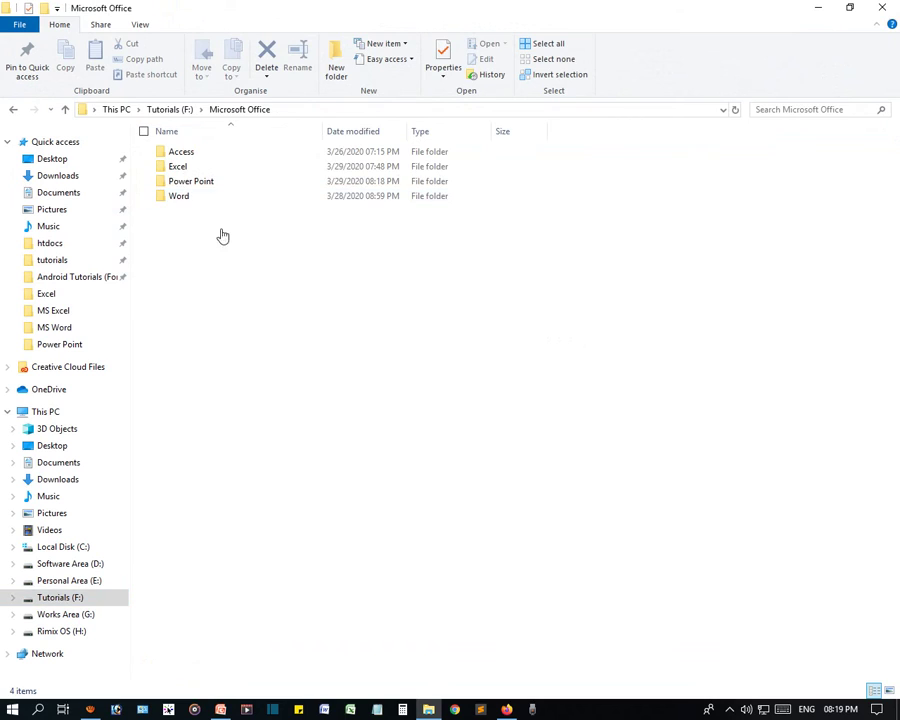
double_click(196, 179)
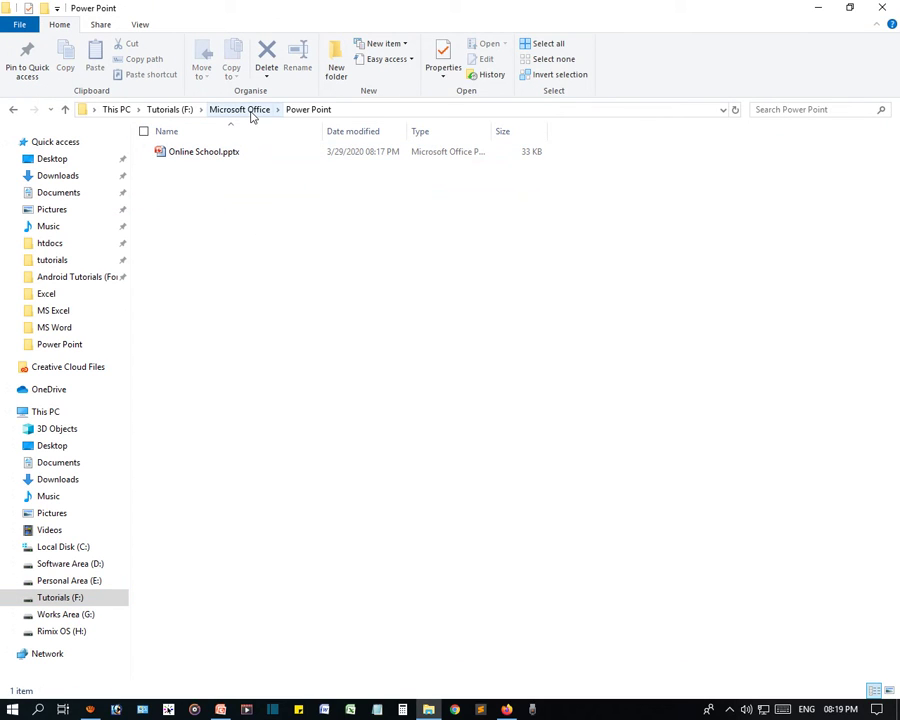
left_click(251, 112)
left_click(213, 237)
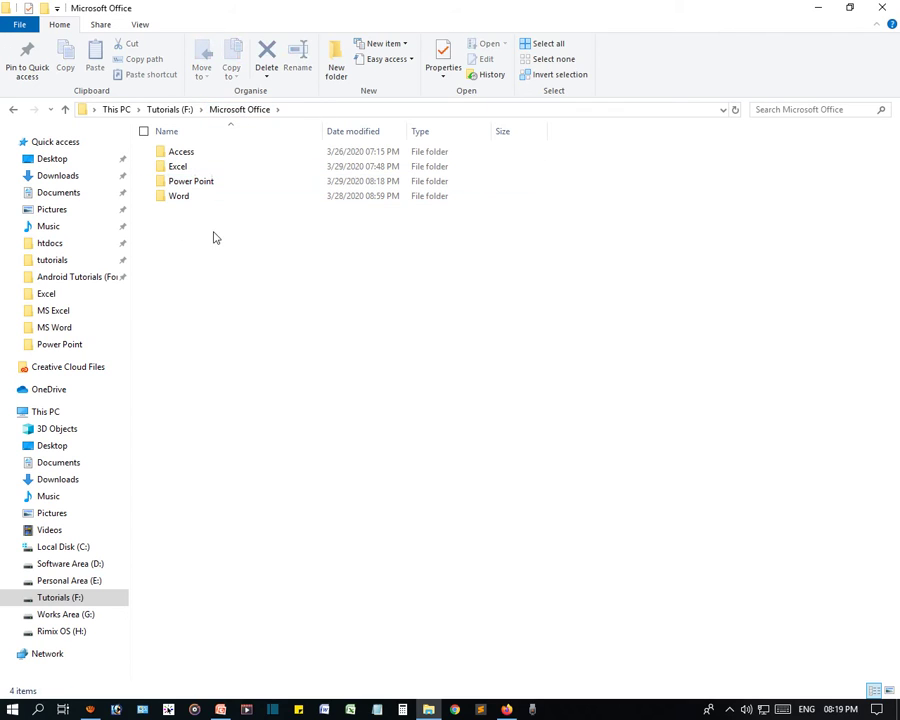
double_click(205, 184)
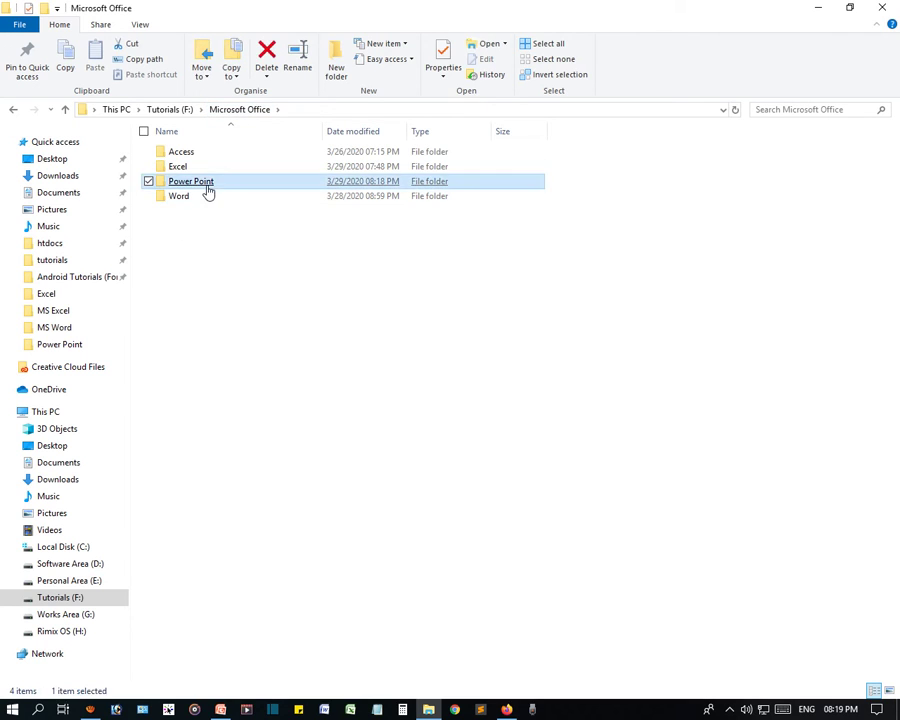
left_click(215, 158)
right_click(216, 155)
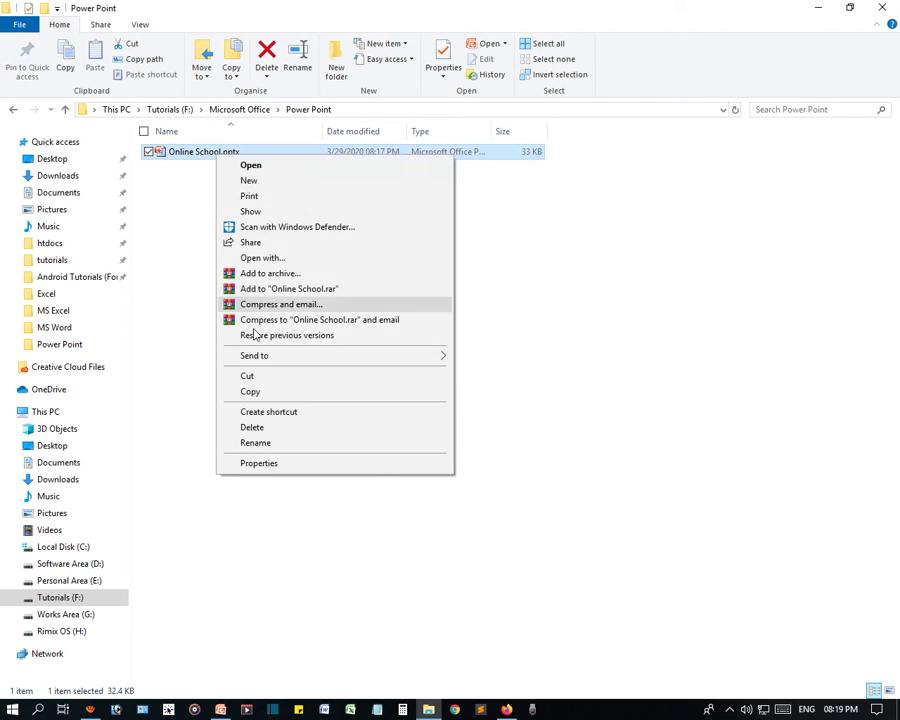
left_click(252, 397)
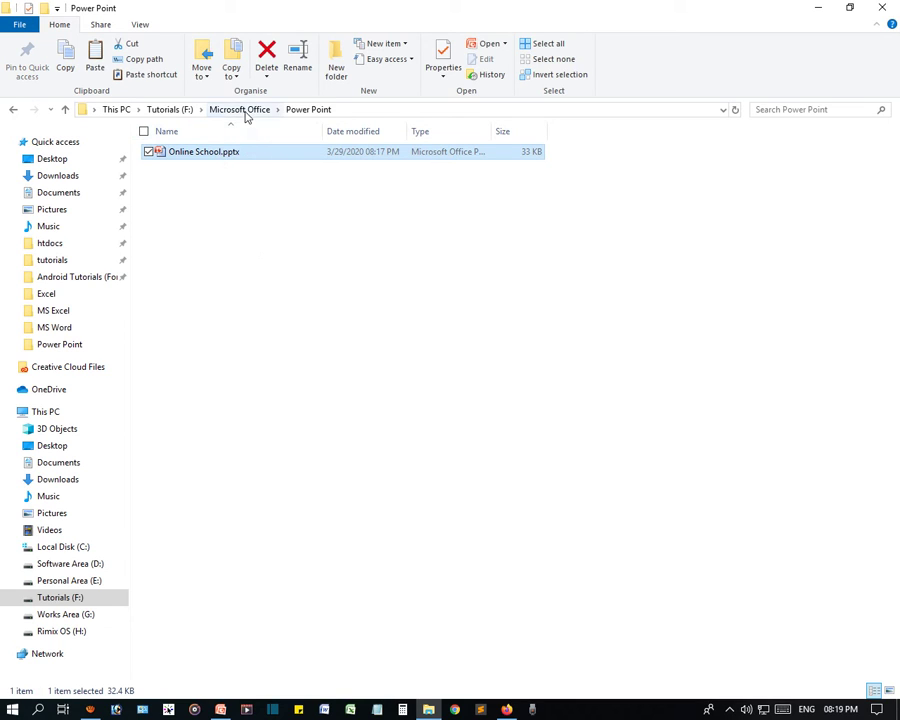
- Paste the copy into the Microsoft Office folder, then permanently delete it with Shift+Delete
left_click(245, 111)
left_click(208, 270)
right_click(208, 270)
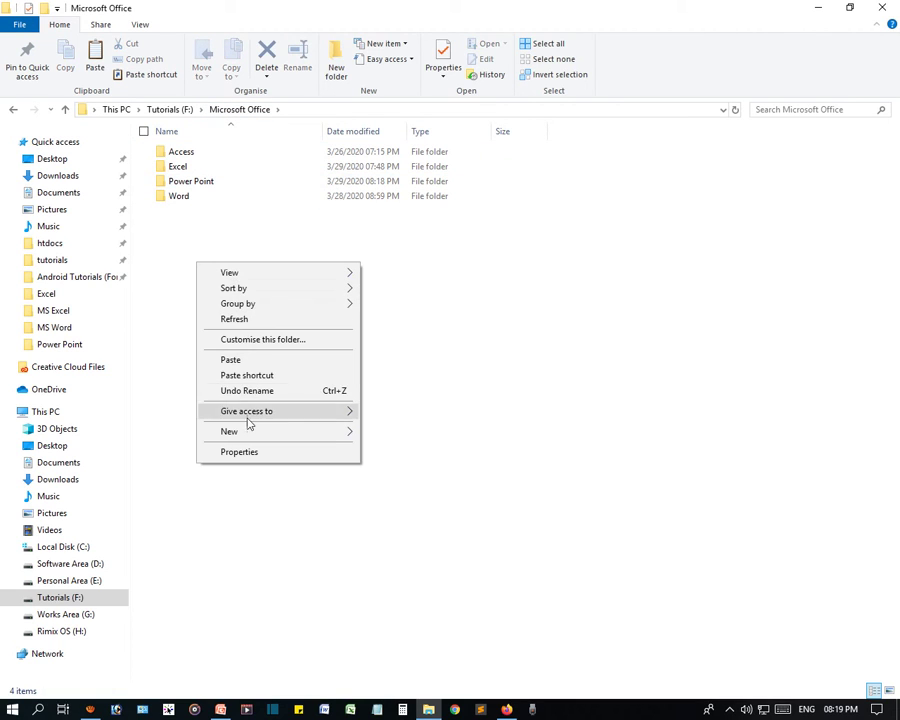
left_click(234, 359)
left_click(257, 381)
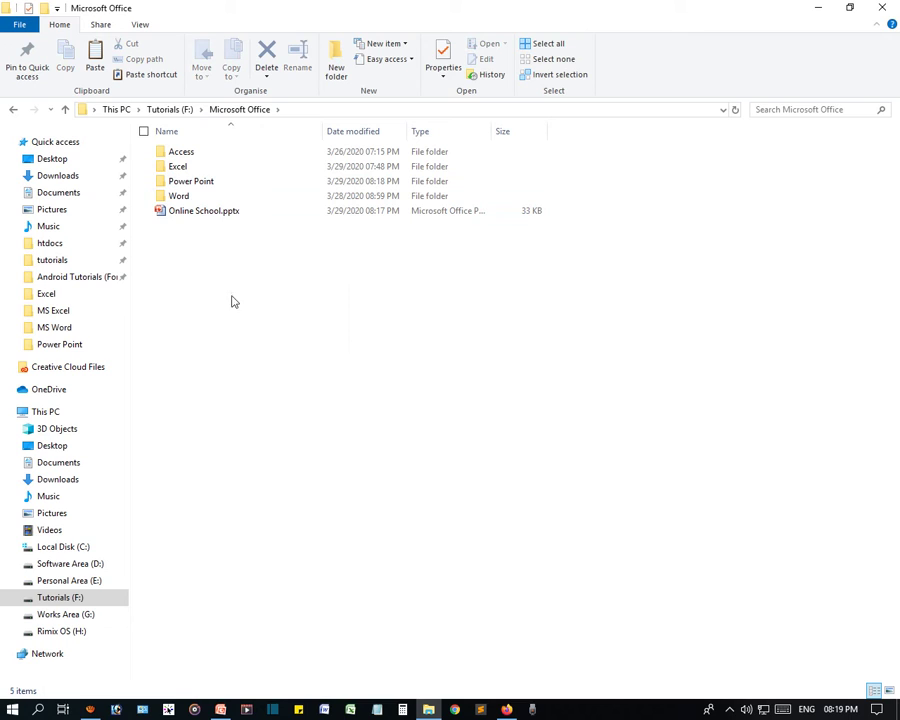
left_click_drag(240, 276, 203, 219)
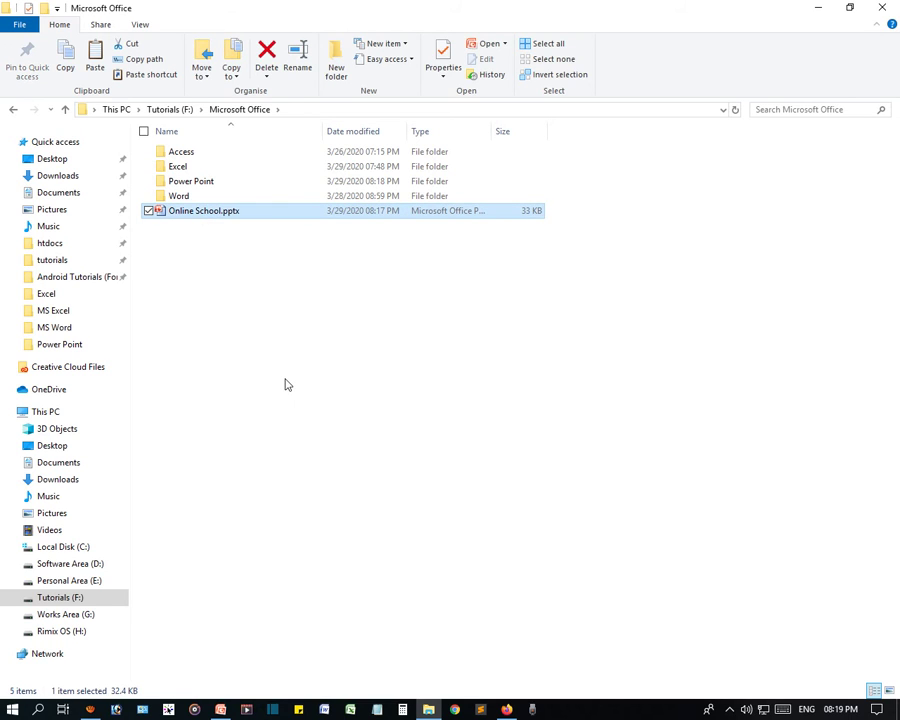
key("shift+Delete")
left_click(506, 419)
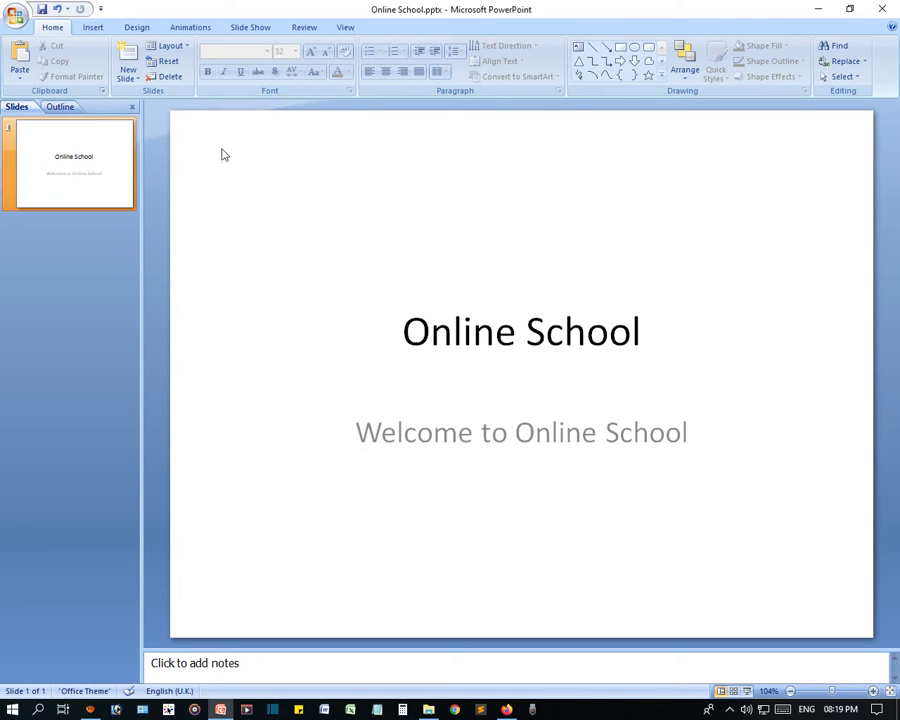
- Save Online School.pptx directly into the Tutorials (F:)\Microsoft Office folder via Save As
left_click(15, 16)
left_click(45, 139)
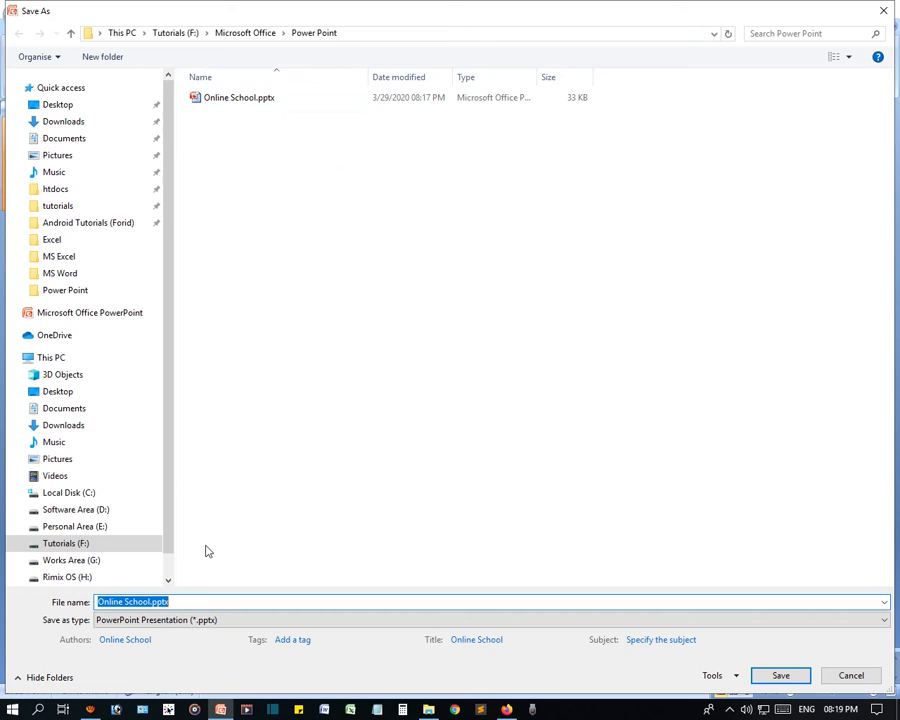
scroll(88, 527, "down", 1)
left_click(66, 516)
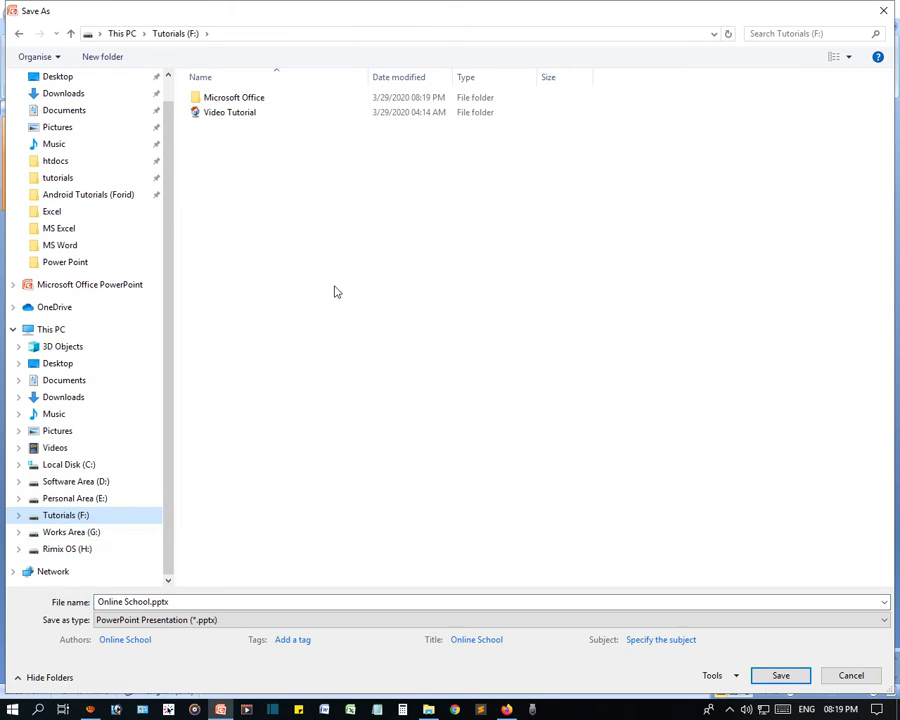
left_click(250, 100)
double_click(250, 102)
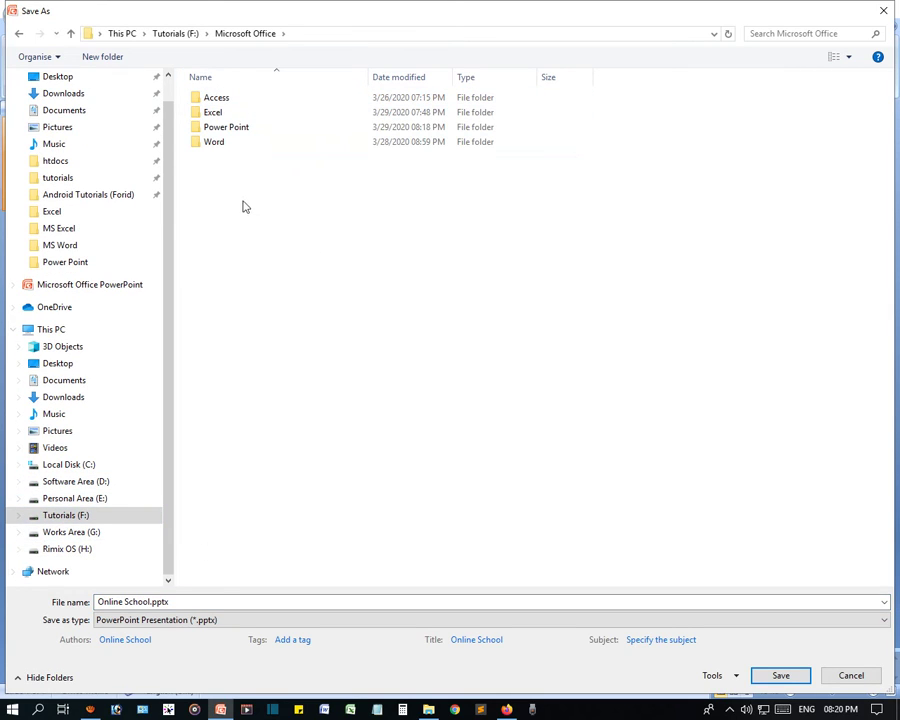
left_click(775, 679)
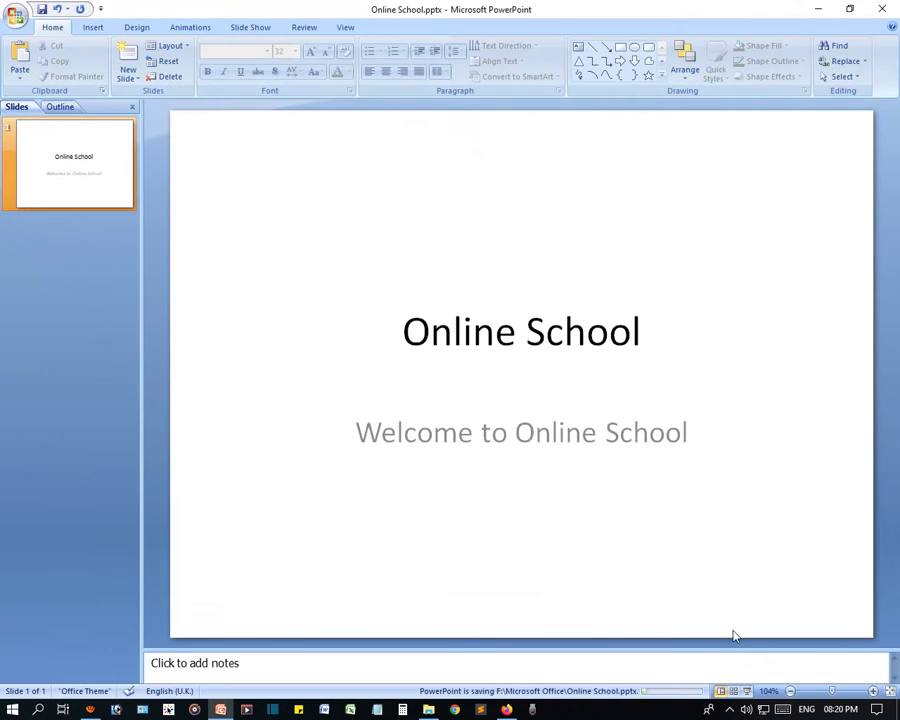
left_click(428, 709)
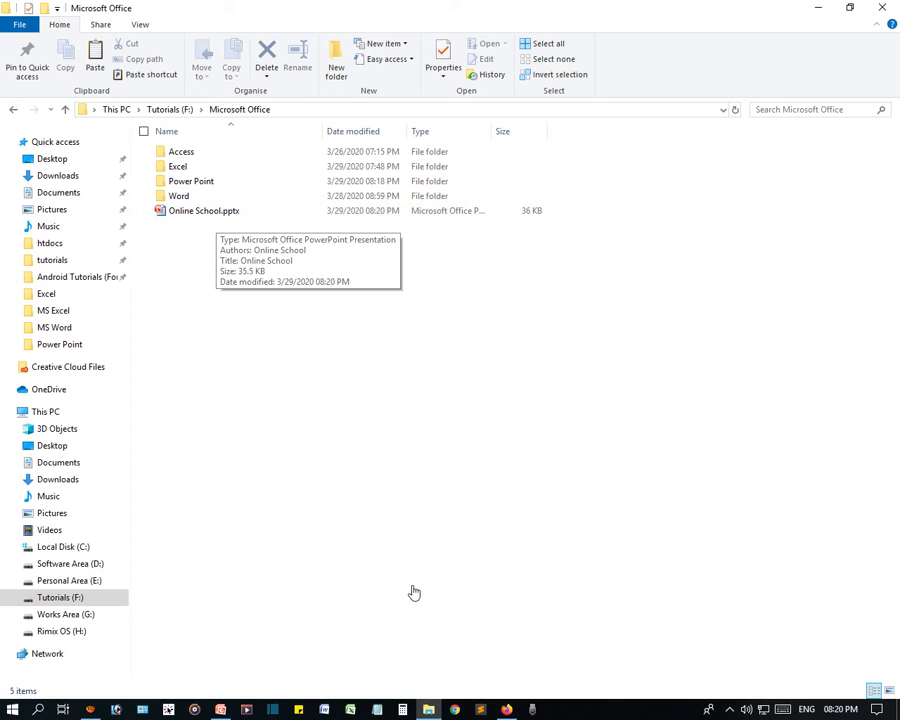
- Open the newly saved Online School.pptx from the Microsoft Office folder in PowerPoint
left_click(212, 216)
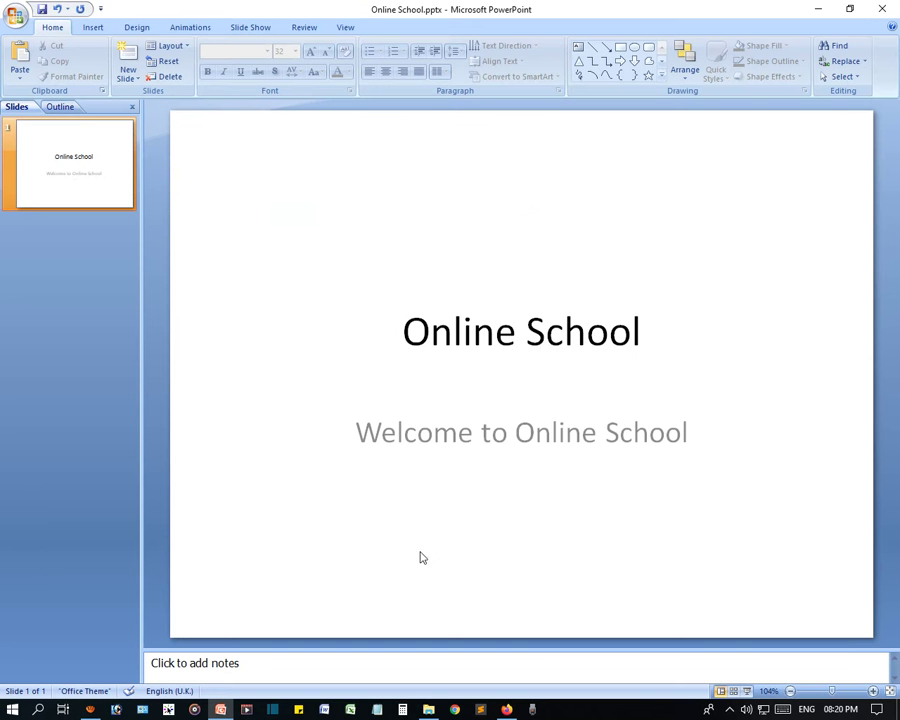
- Close PowerPoint, reopen Online School.pptx and select its 'Welcome to Online School' subtitle
left_click(882, 8)
double_click(220, 213)
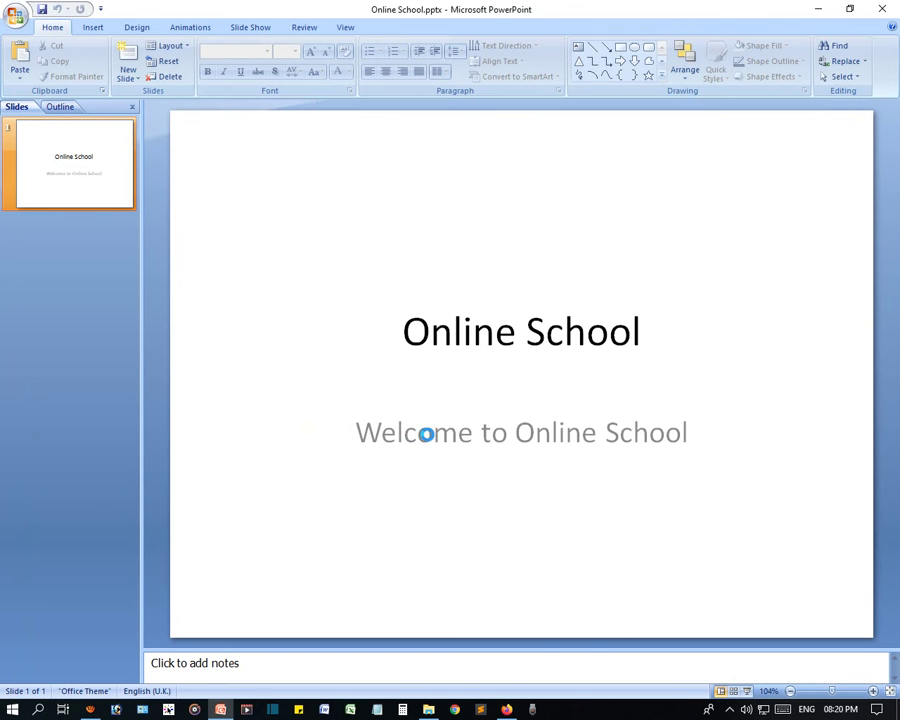
left_click(473, 437)
left_click_drag(341, 436, 647, 434)
left_click(577, 213)
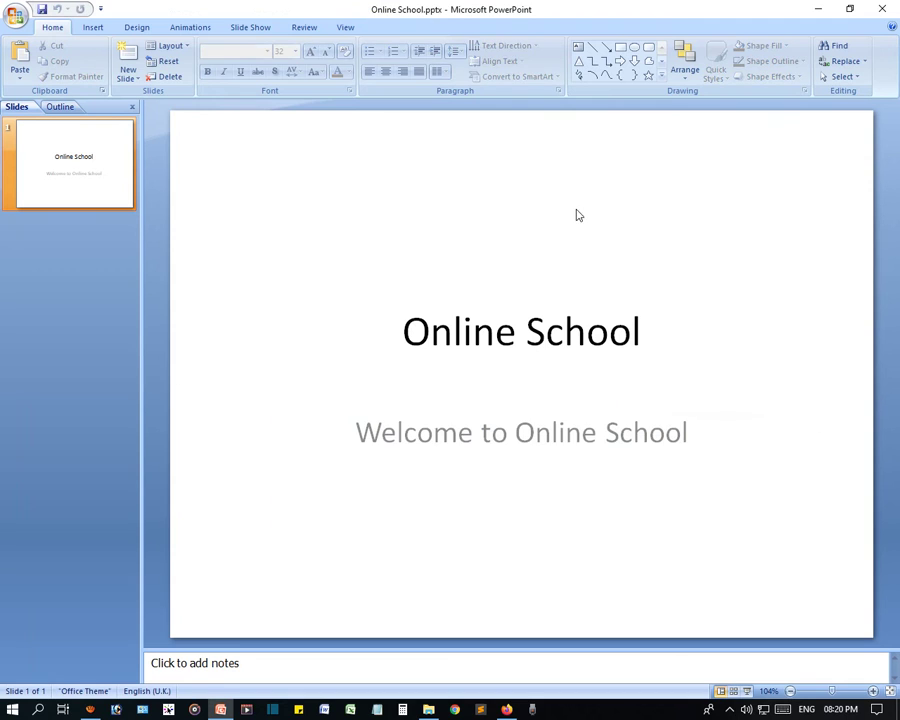
- Close PowerPoint again and open Online School.pptx from the Power Point folder
left_click(882, 9)
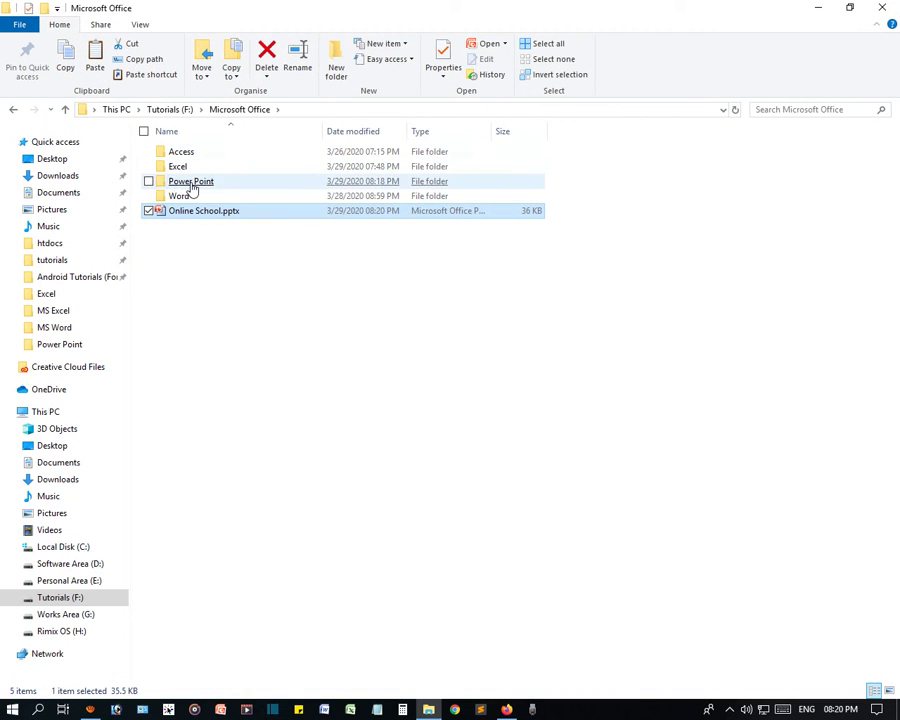
double_click(190, 181)
double_click(197, 154)
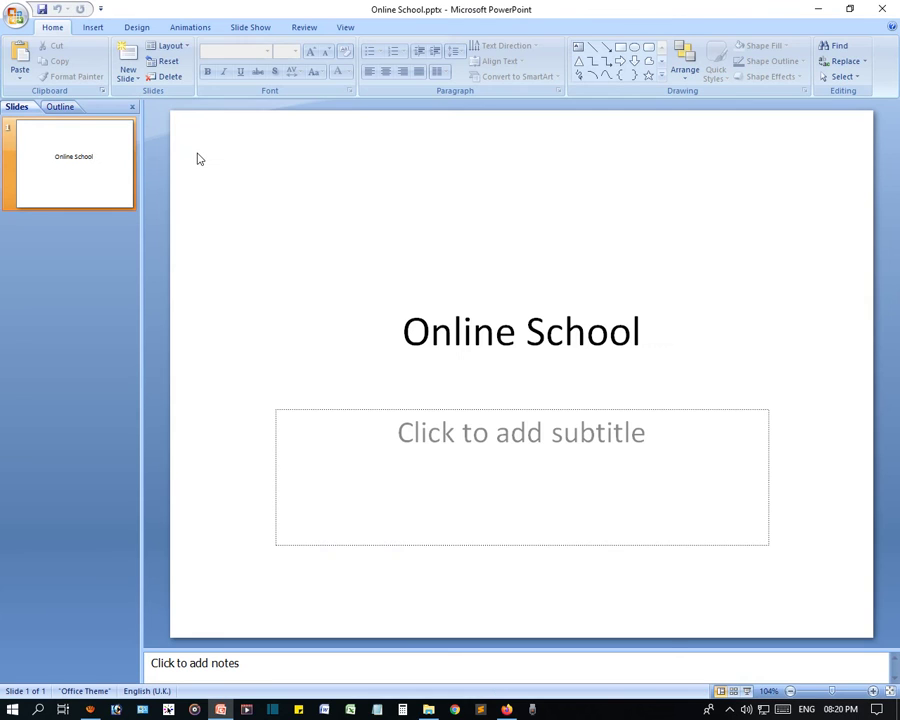
- Check the title and subtitle placeholders and the Save As submenu, then close PowerPoint
left_click(548, 424)
left_click(558, 380)
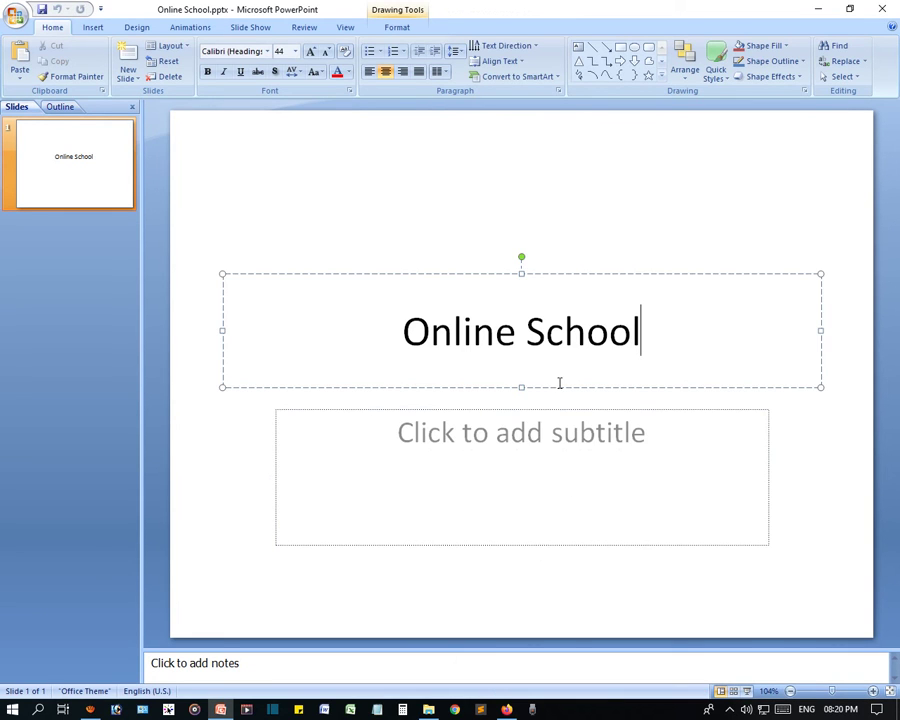
left_click(490, 438)
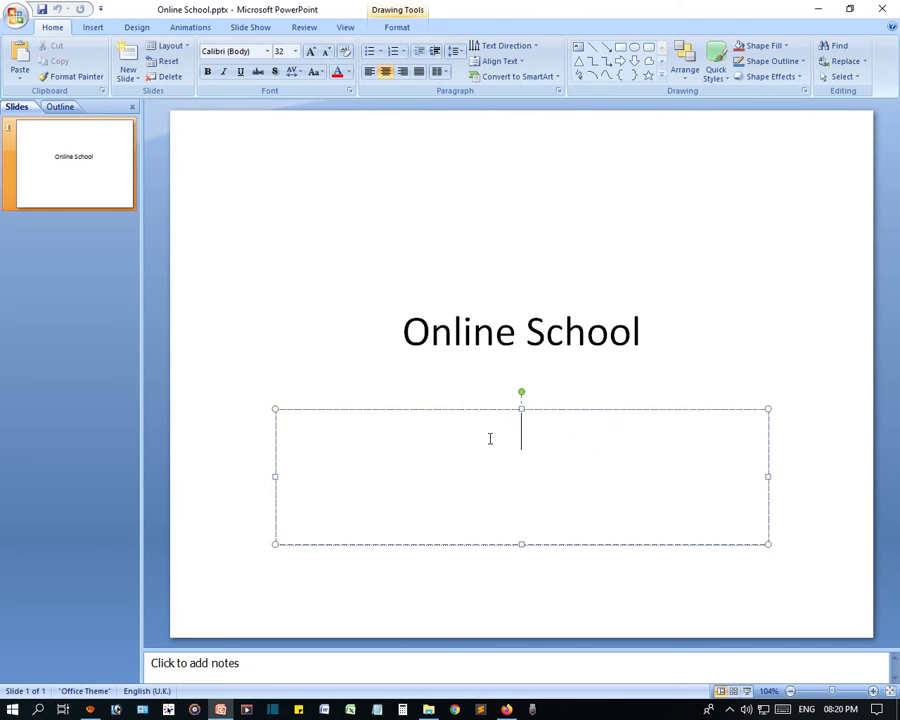
left_click(15, 15)
mouse_move(53, 146)
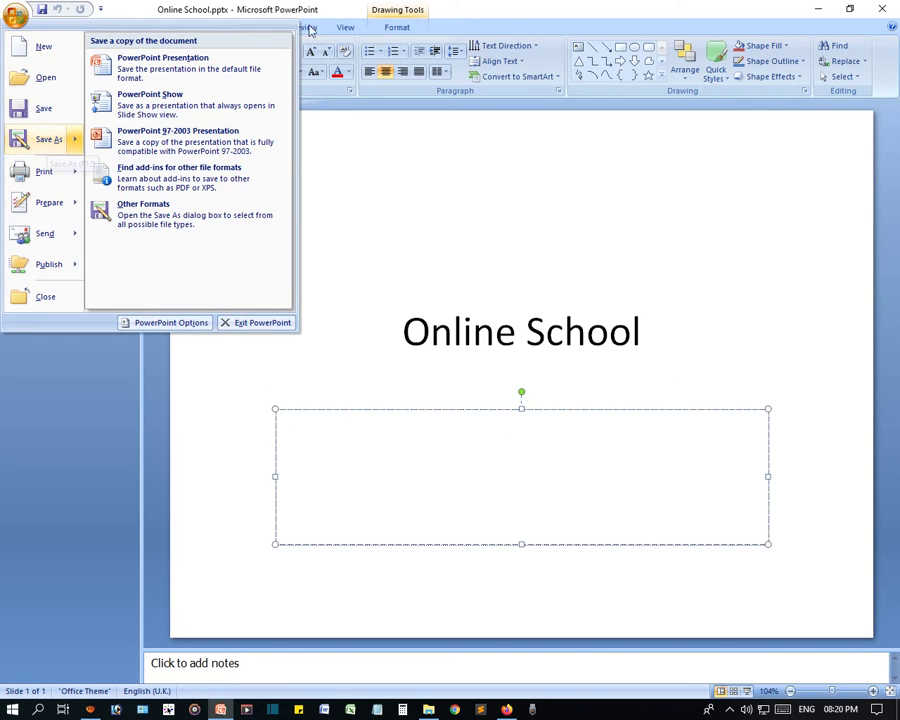
left_click(510, 215)
left_click(532, 210)
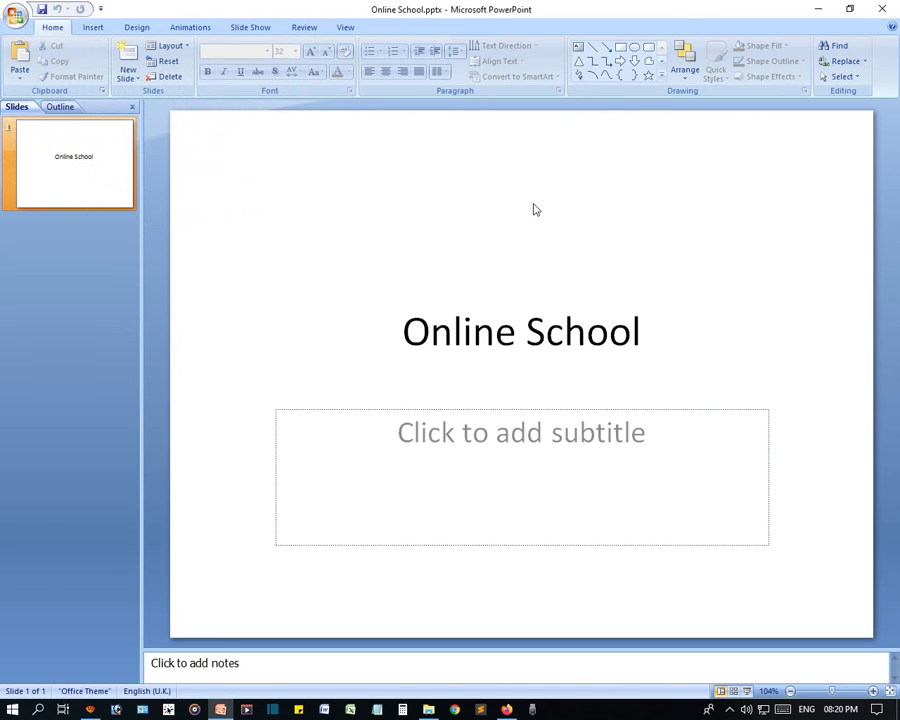
left_click(877, 14)
- Permanently delete Online School.pptx from Microsoft Office, then open the Power Point folder's copy
left_click(262, 110)
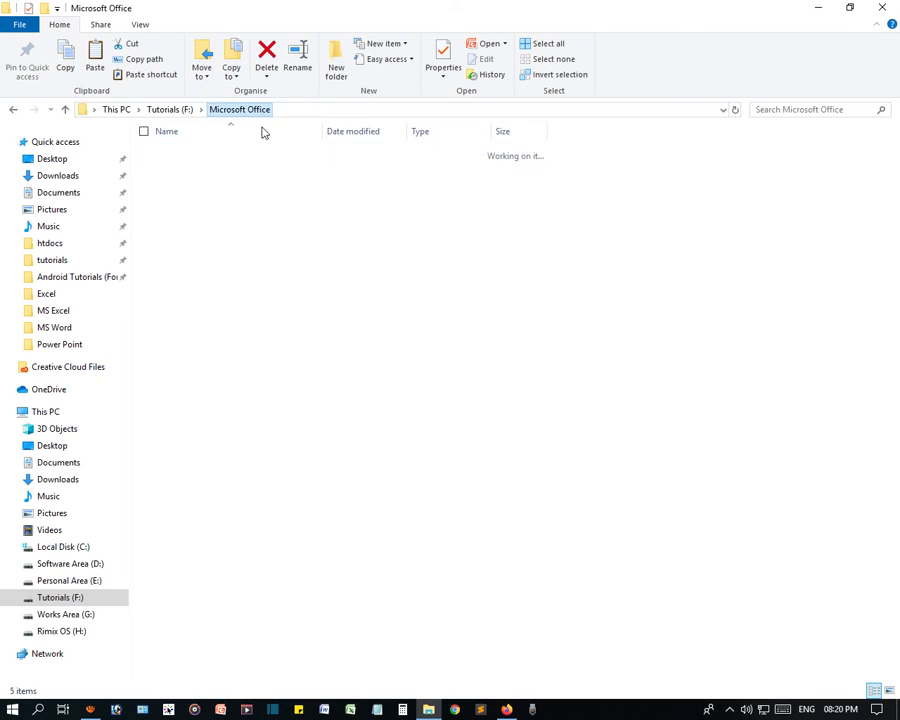
left_click_drag(262, 254, 230, 206)
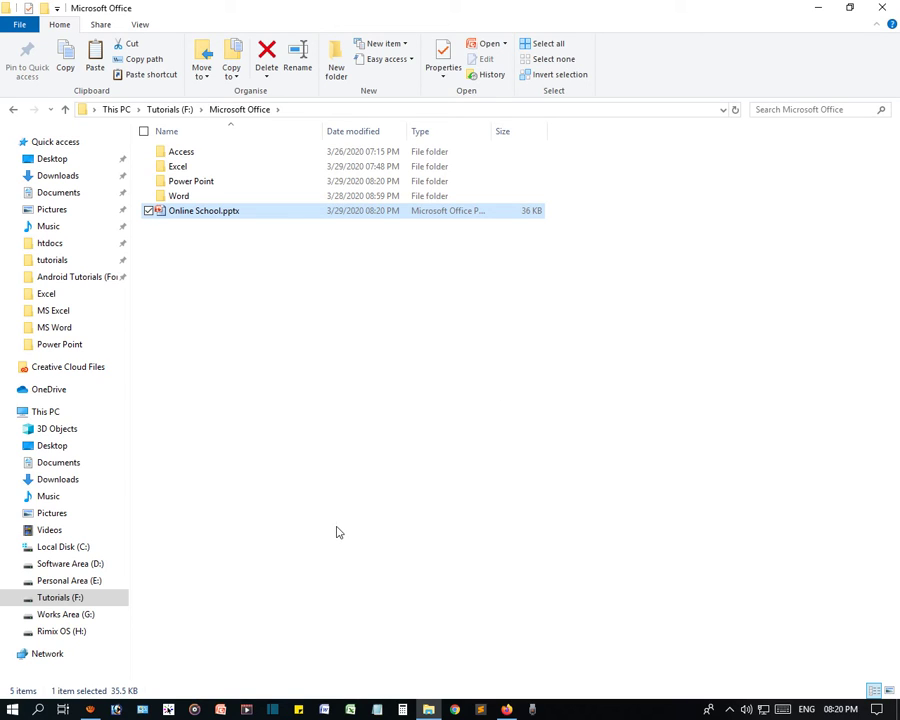
left_click(321, 393)
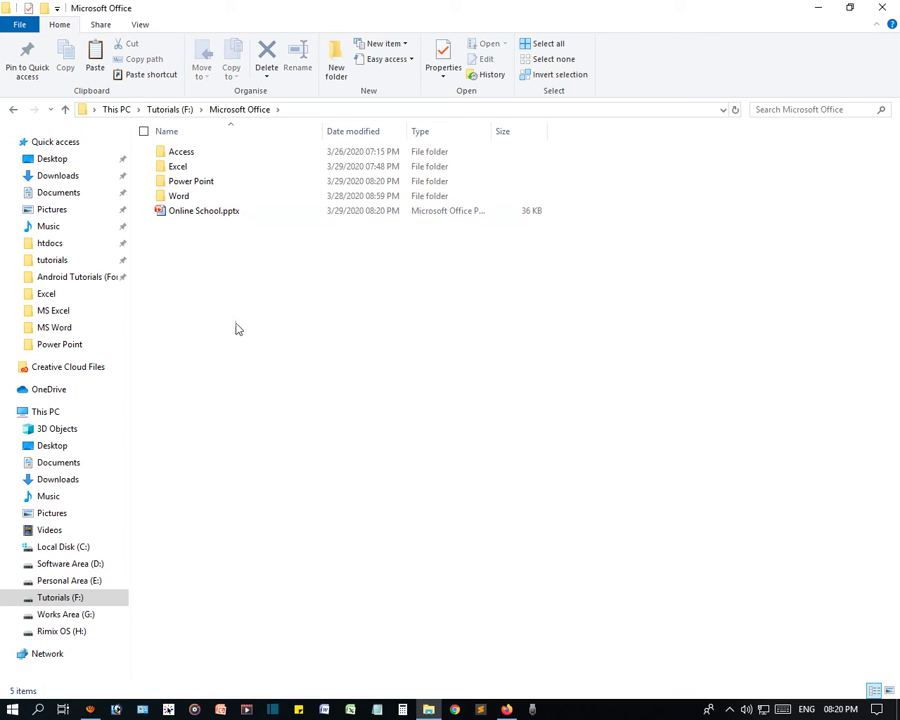
left_click_drag(237, 318, 213, 213)
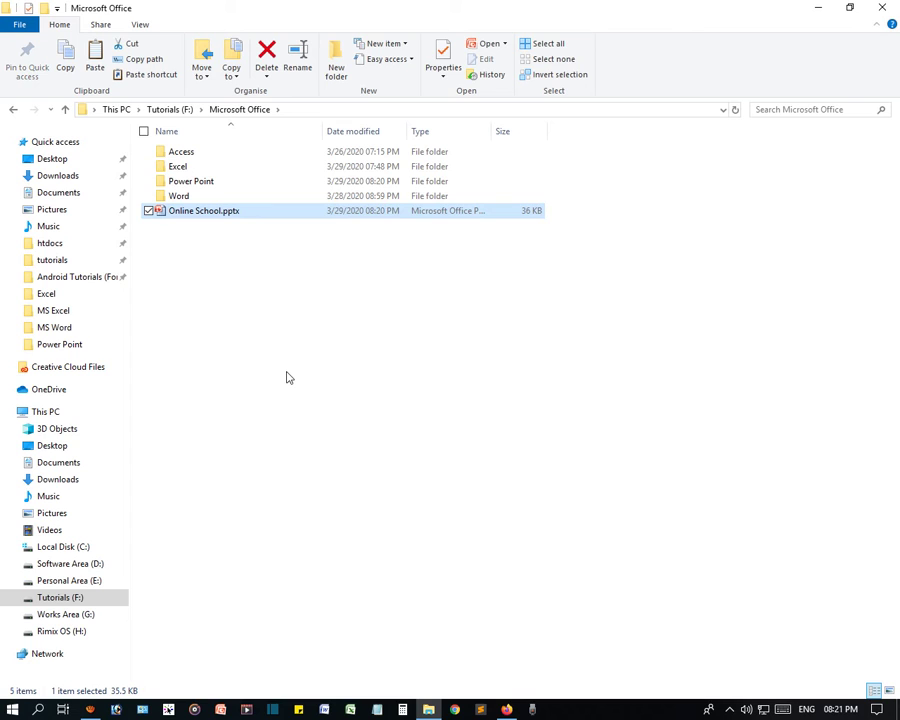
key("shift+Delete")
left_click(505, 415)
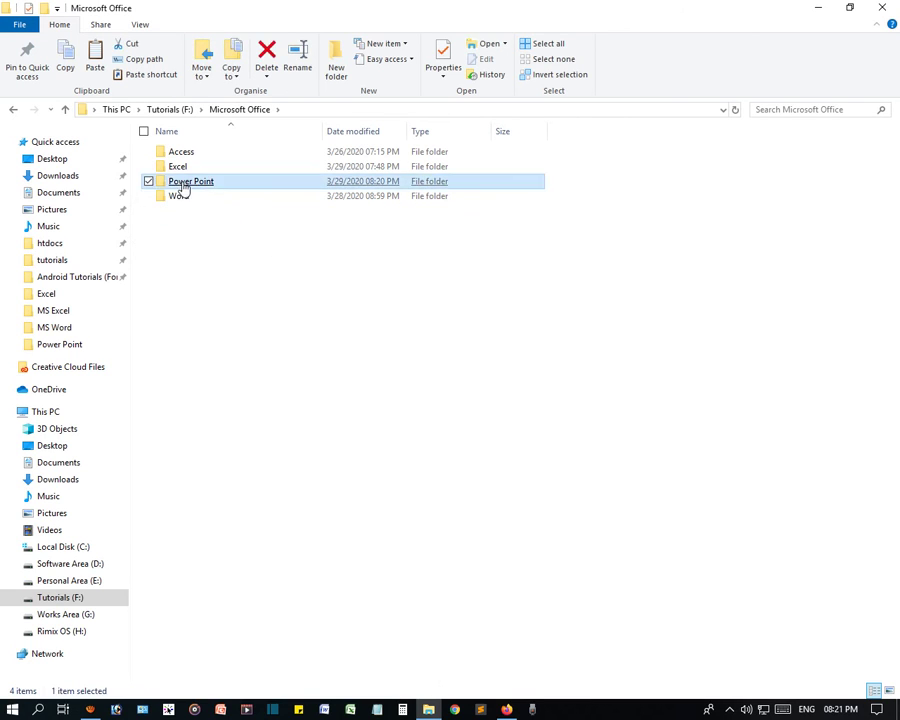
double_click(182, 183)
key("Return")
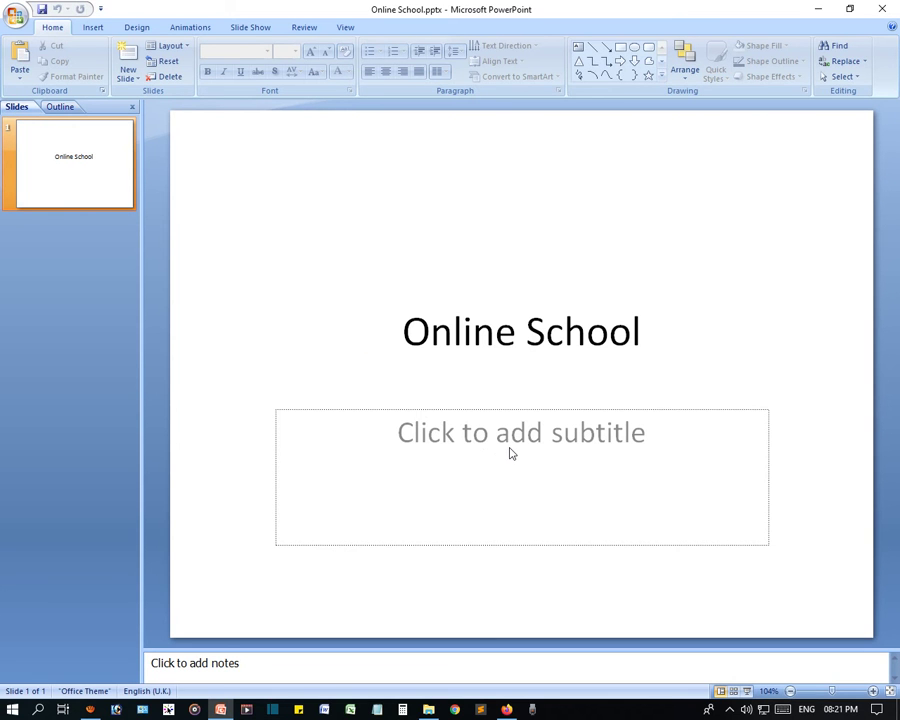
- Type the subtitle 'Welcome to Online School', fixing the typo, then deselect the title
left_click(510, 452)
type("Wel")
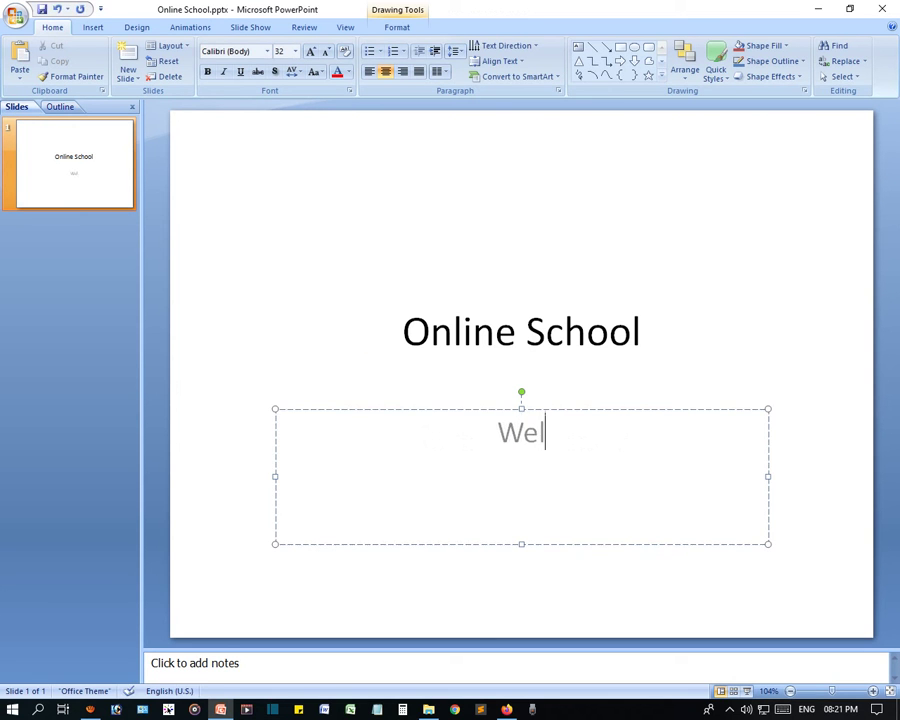
type("come t")
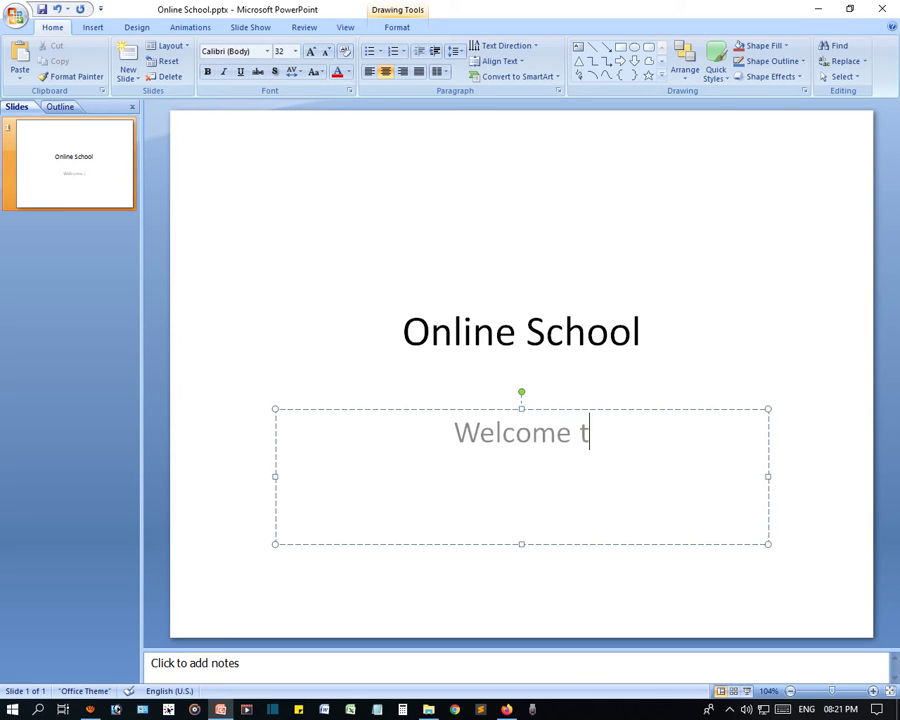
type("o Onlinin")
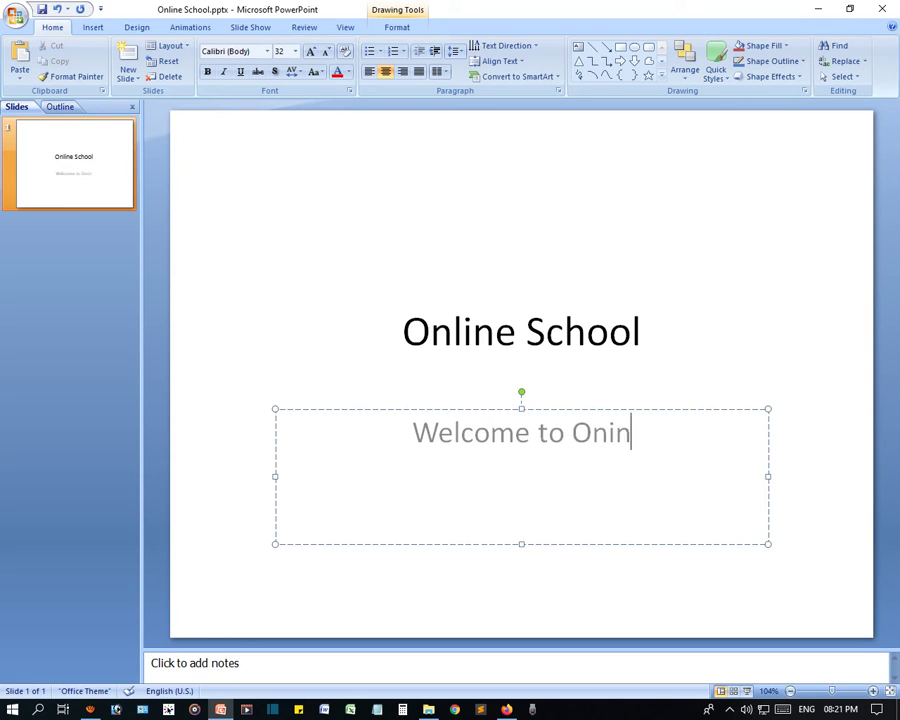
key("BackSpace")
key("BackSpace")
type("line School")
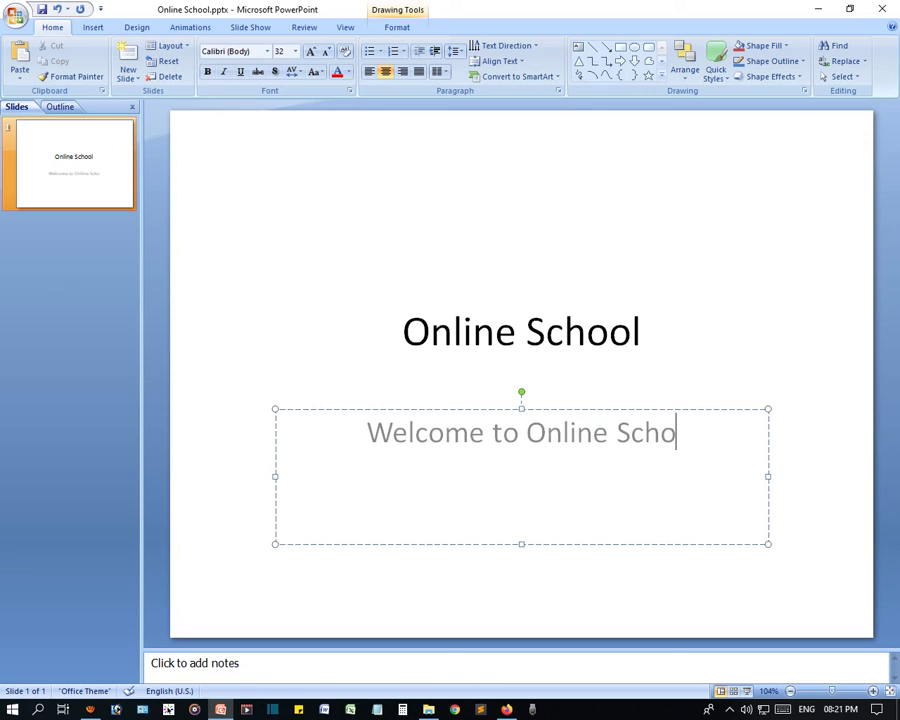
left_click(431, 285)
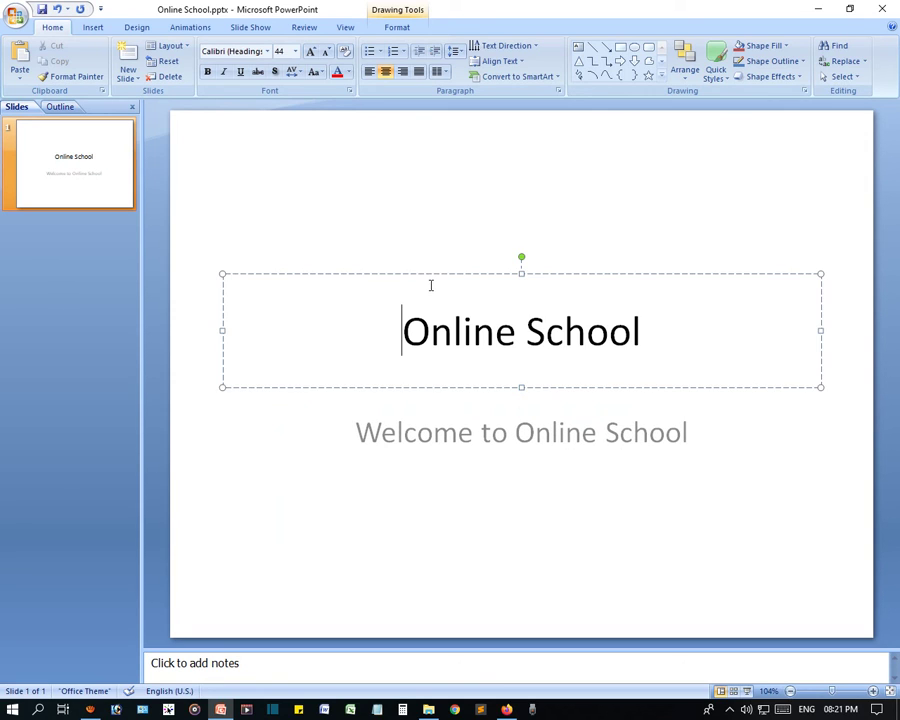
left_click(417, 157)
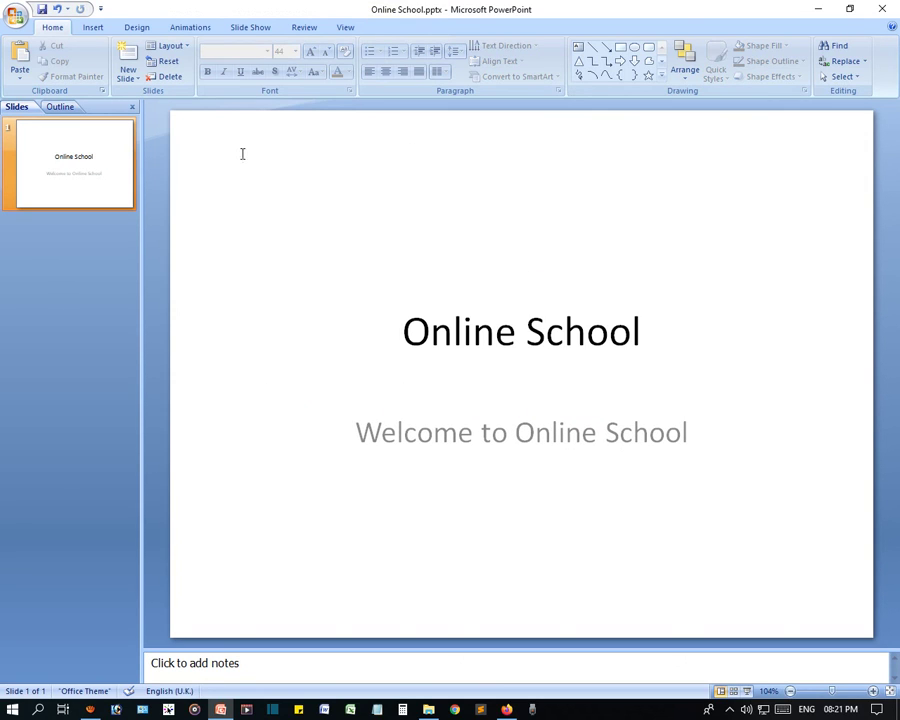
- Look over the Office menu and slide placeholders, then choose Save As for Online School.pptx
left_click(16, 14)
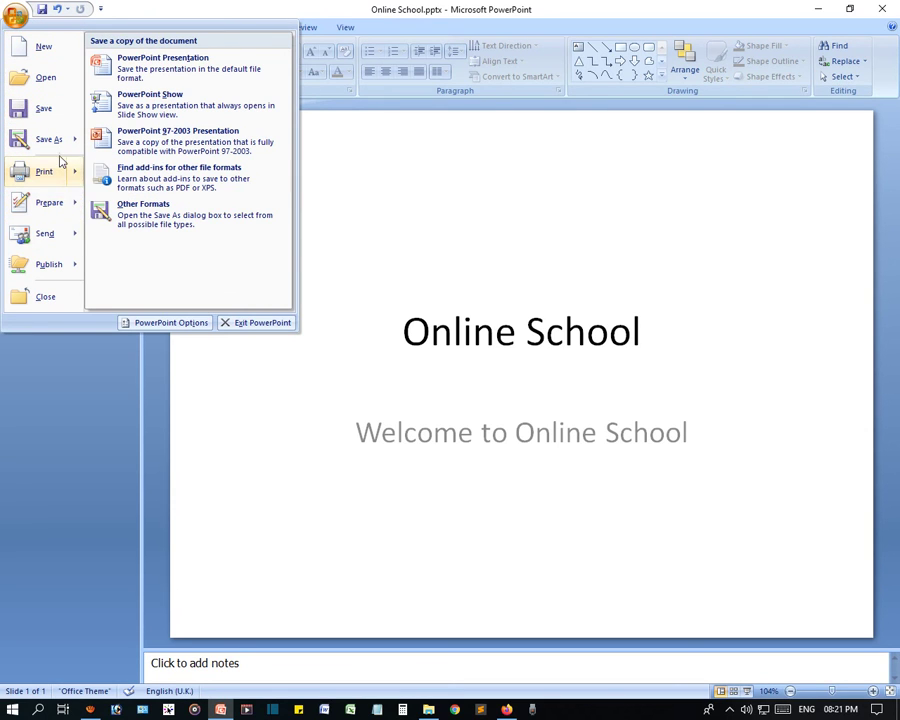
mouse_move(44, 171)
left_click(410, 203)
left_click(506, 366)
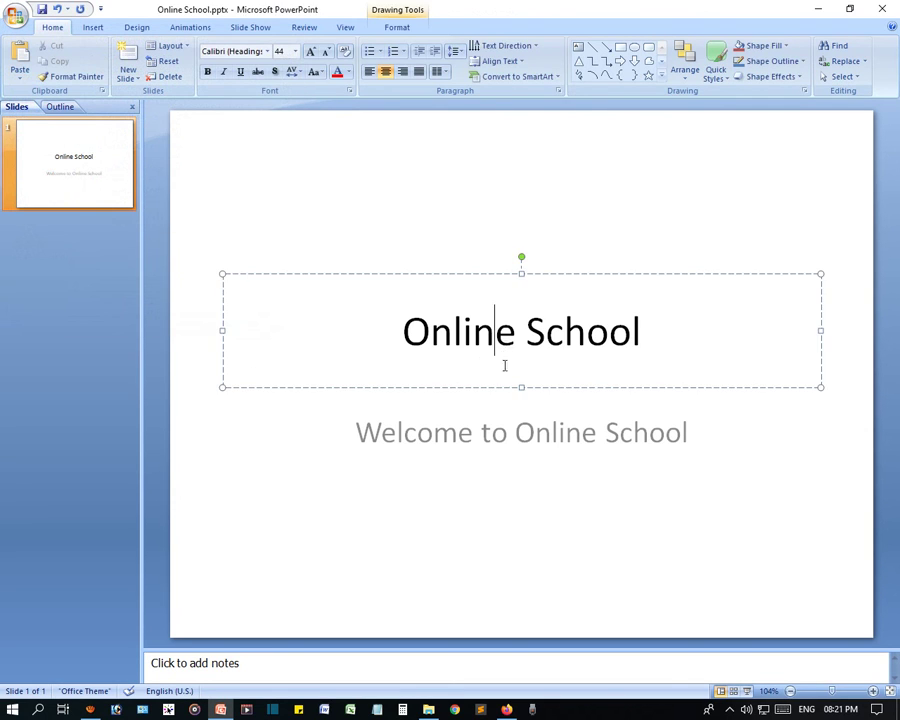
left_click(497, 434)
left_click(377, 270)
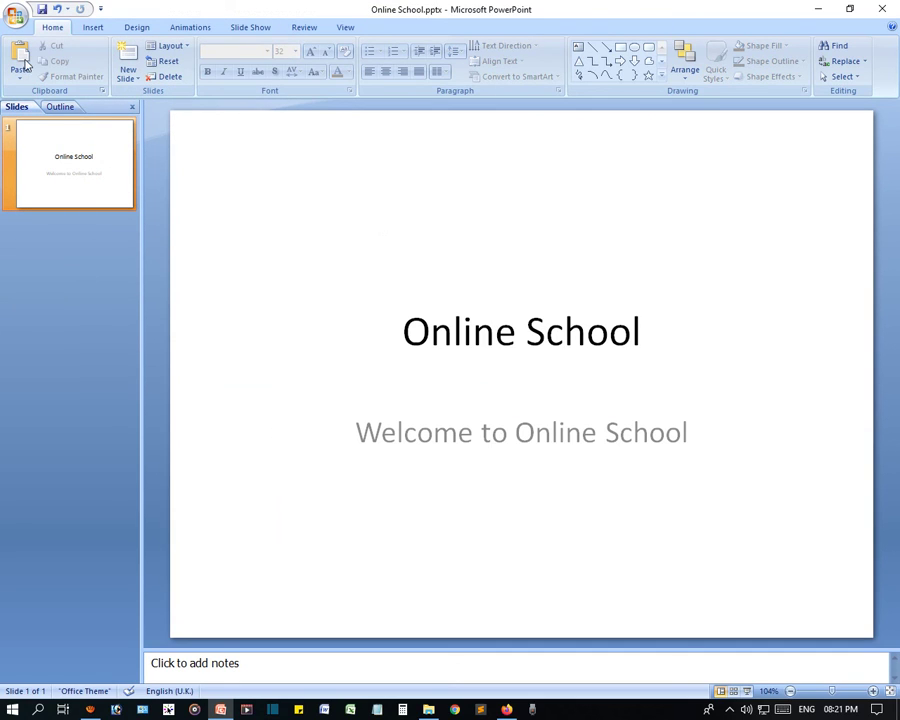
left_click(15, 14)
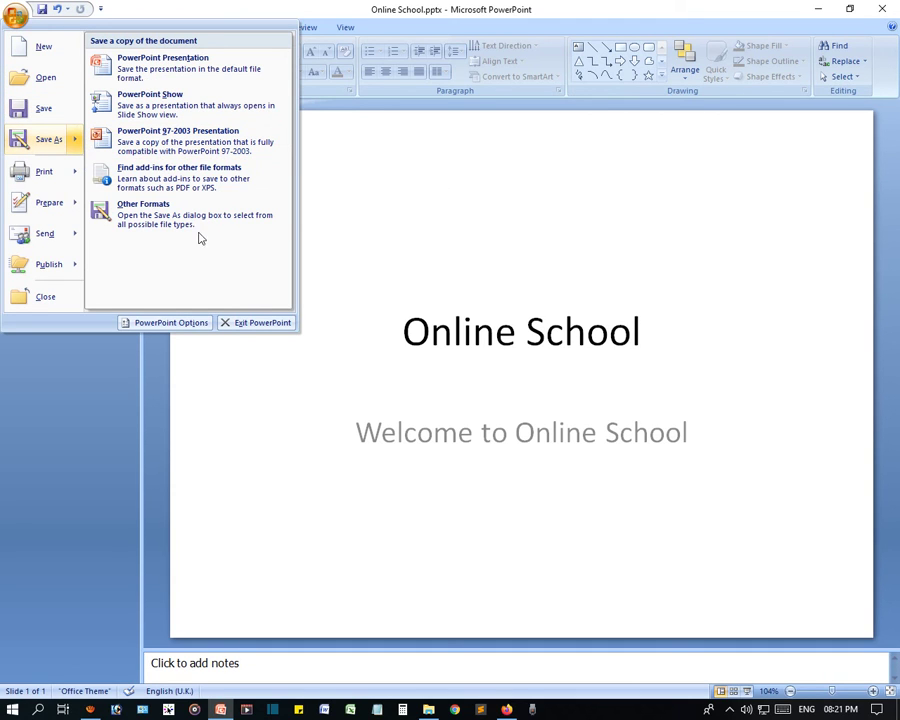
left_click(54, 140)
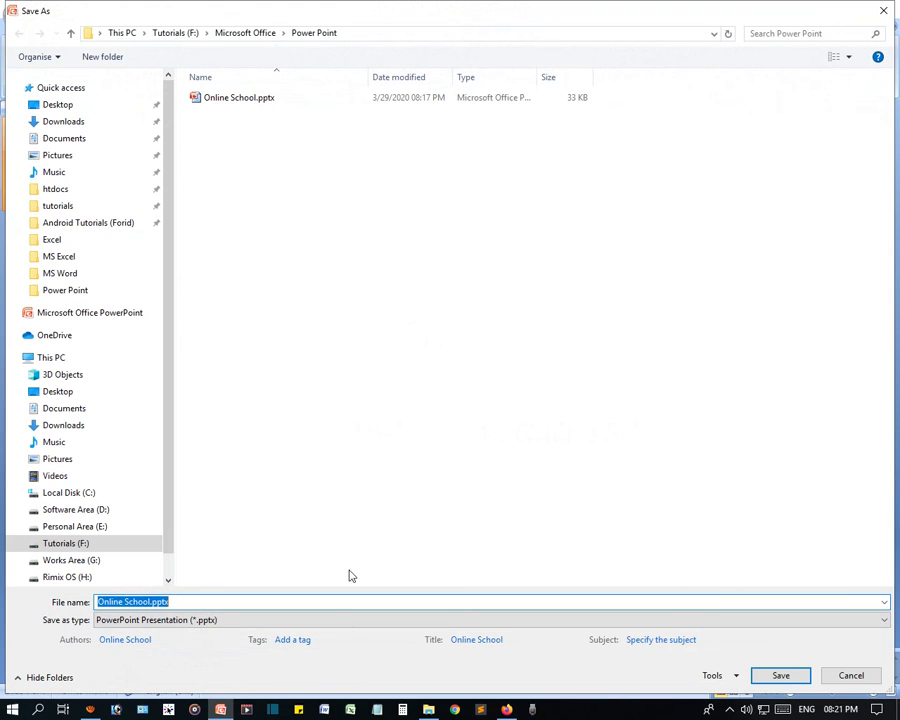
- Browse the Save as type list, keep PowerPoint Presentation, and cancel the Save As dialog
left_click(195, 621)
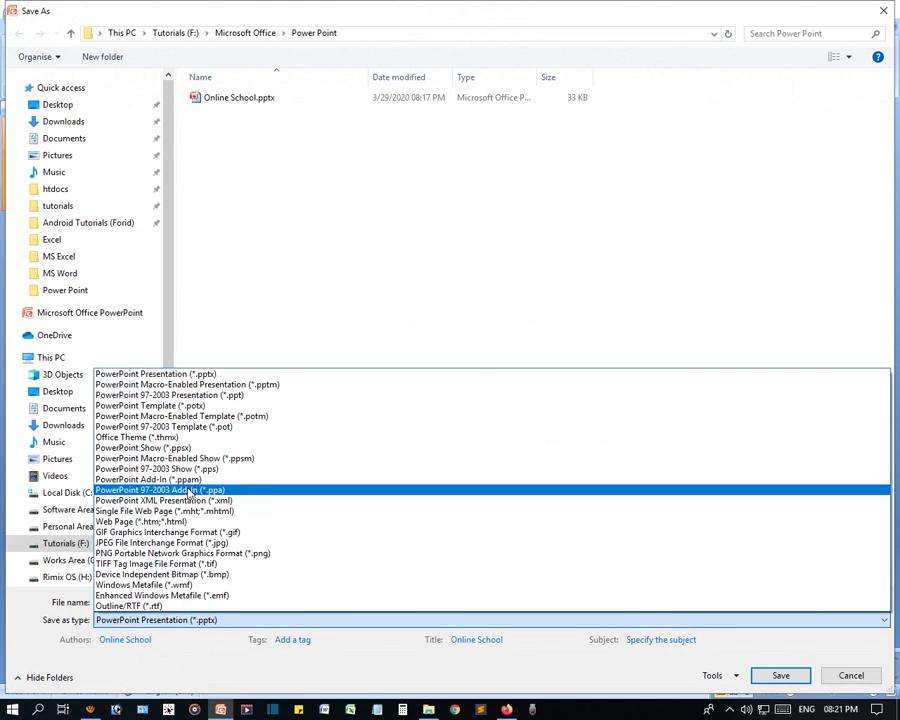
left_click(175, 627)
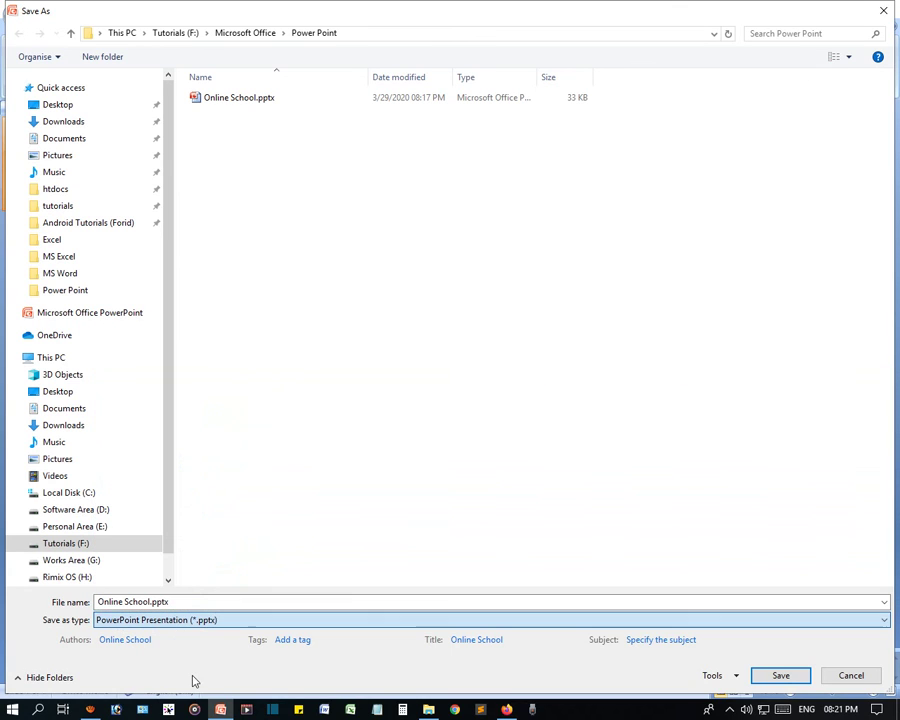
left_click(124, 622)
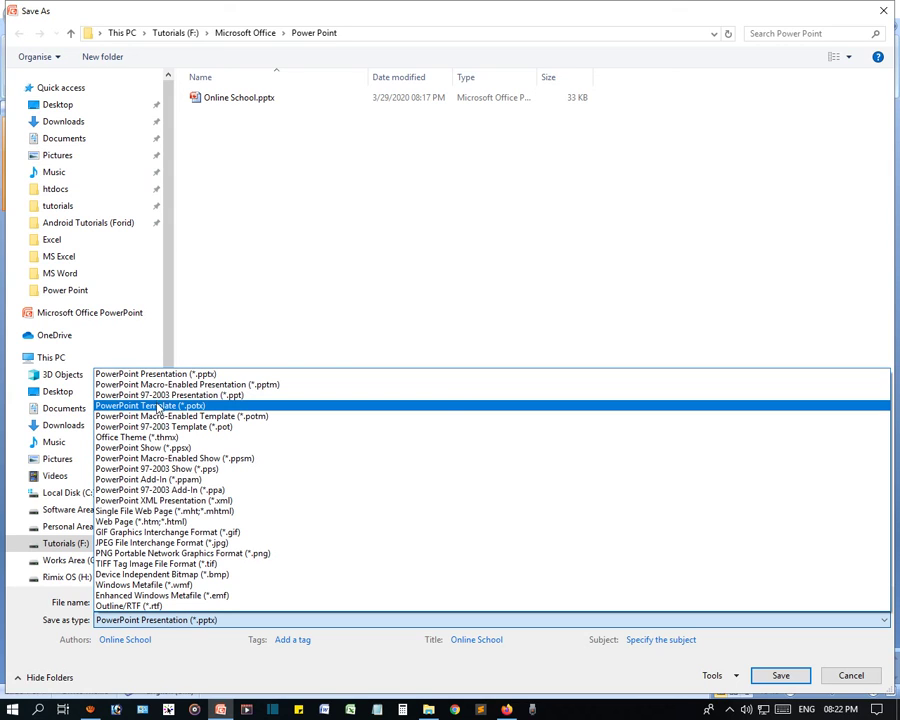
key("Escape")
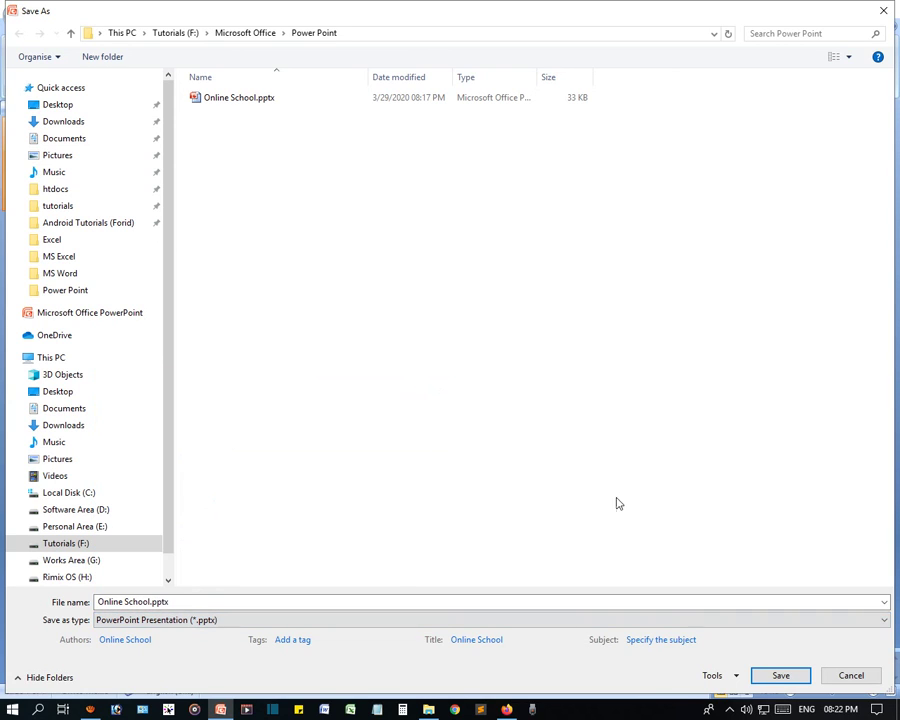
left_click(843, 678)
- Open and cancel the empty My Templates dialog twice, then cancel New Presentation
left_click(16, 16)
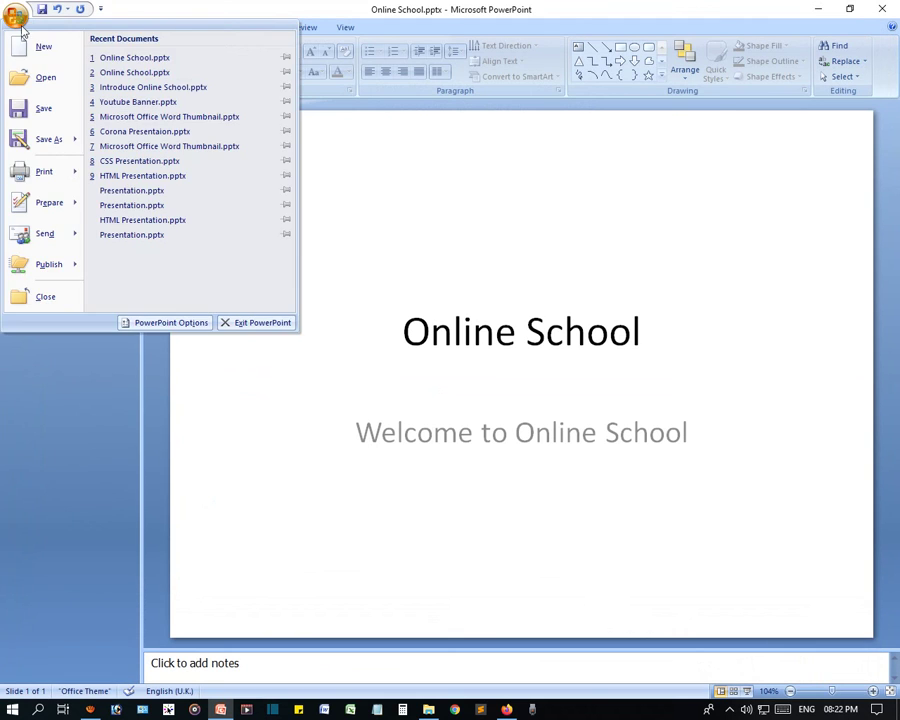
left_click(47, 52)
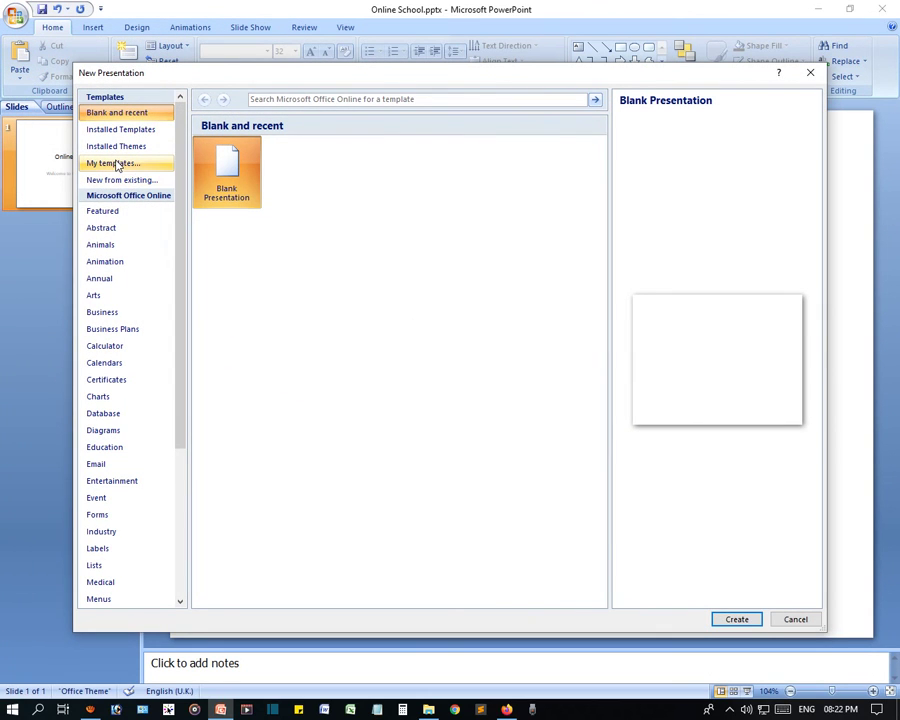
left_click(118, 164)
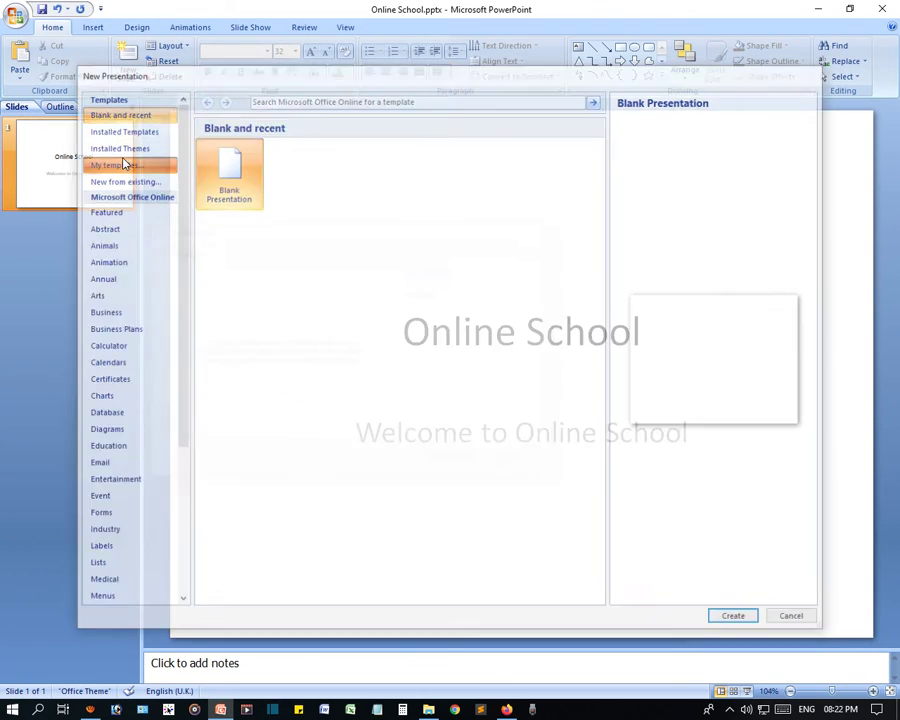
left_click(516, 461)
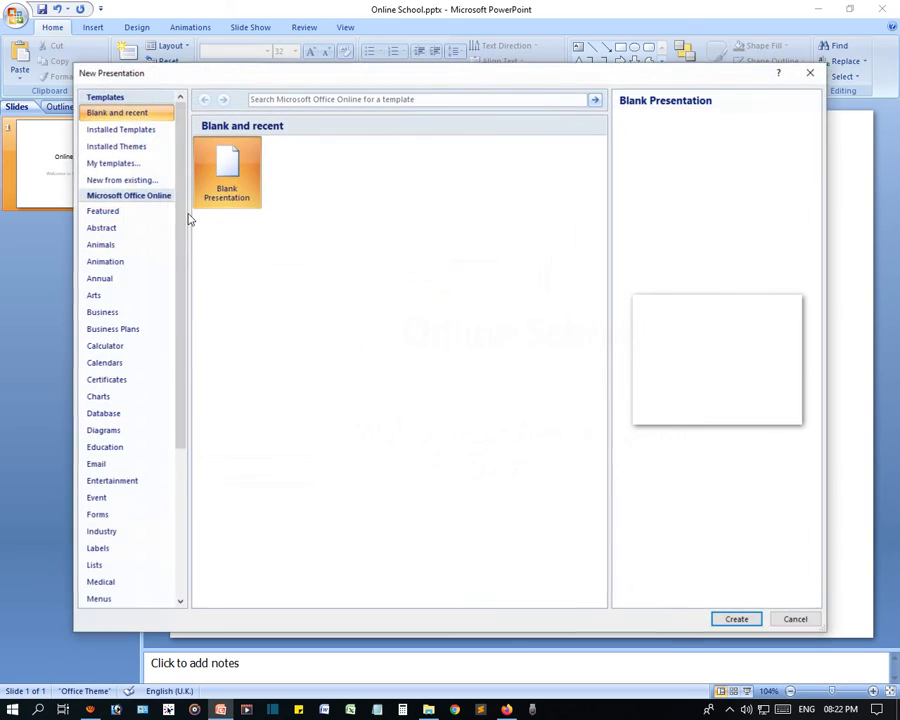
left_click(118, 164)
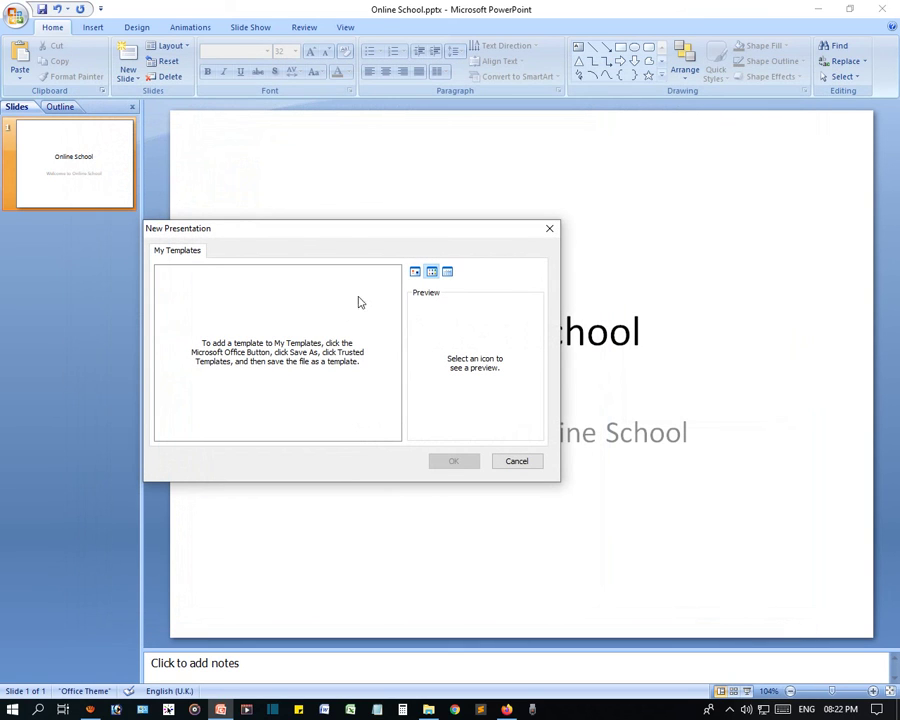
left_click(517, 461)
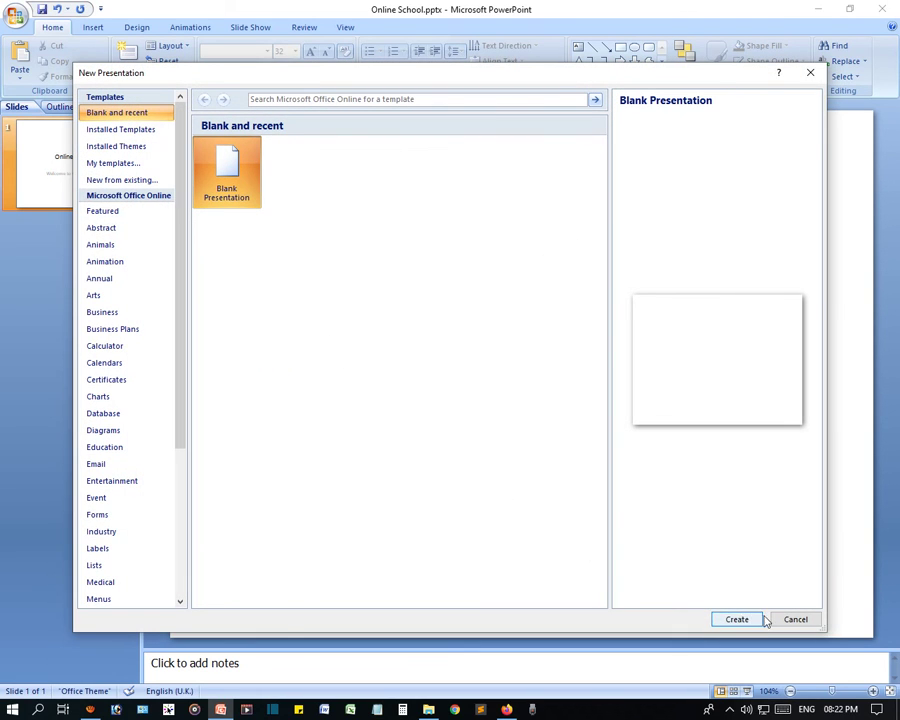
left_click(796, 619)
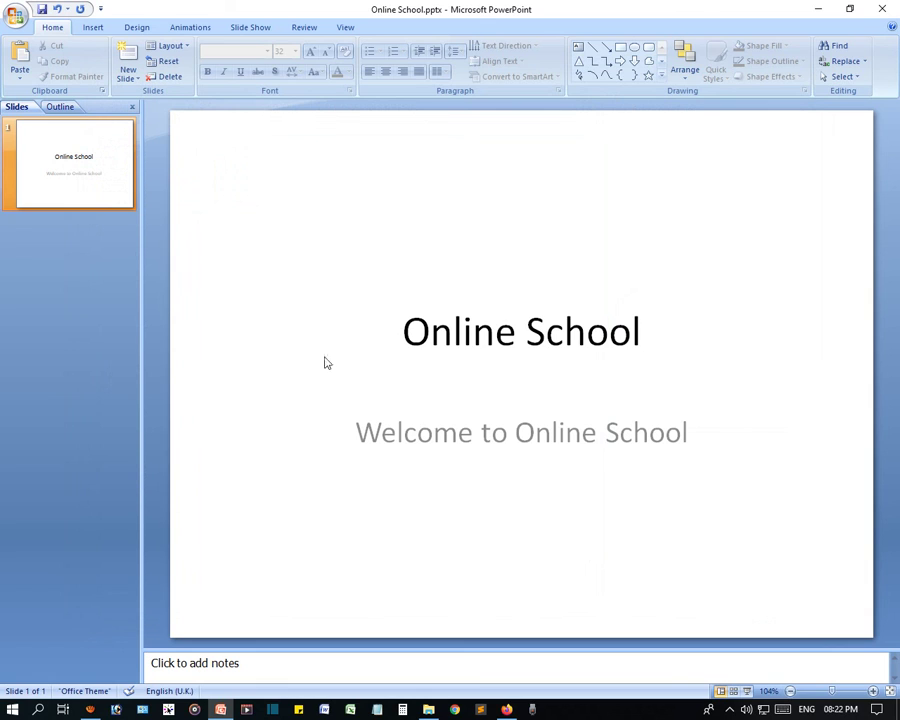
left_click(13, 17)
left_click(28, 142)
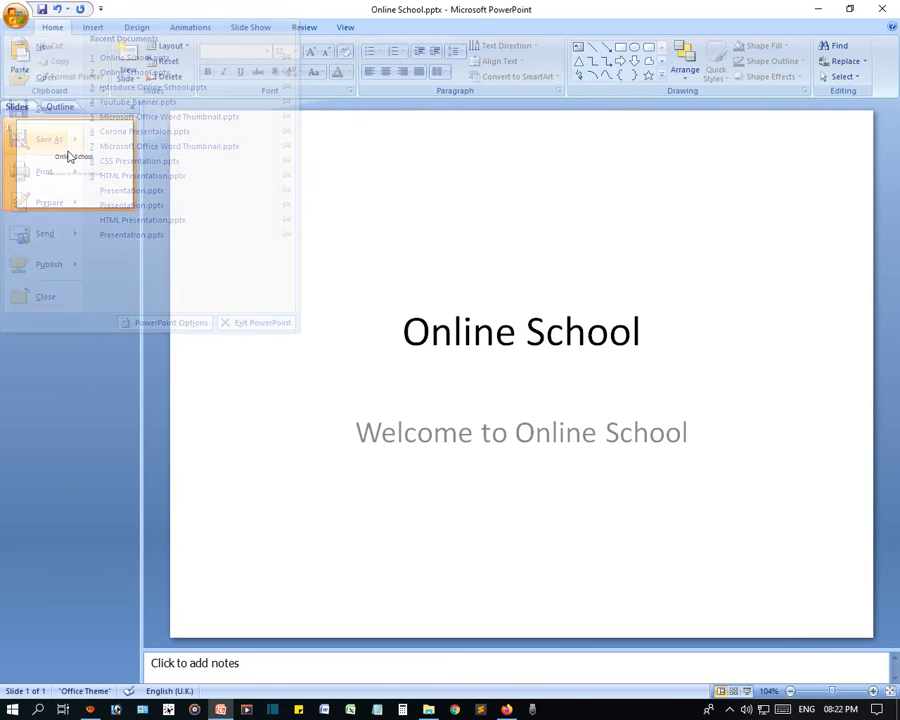
left_click(202, 621)
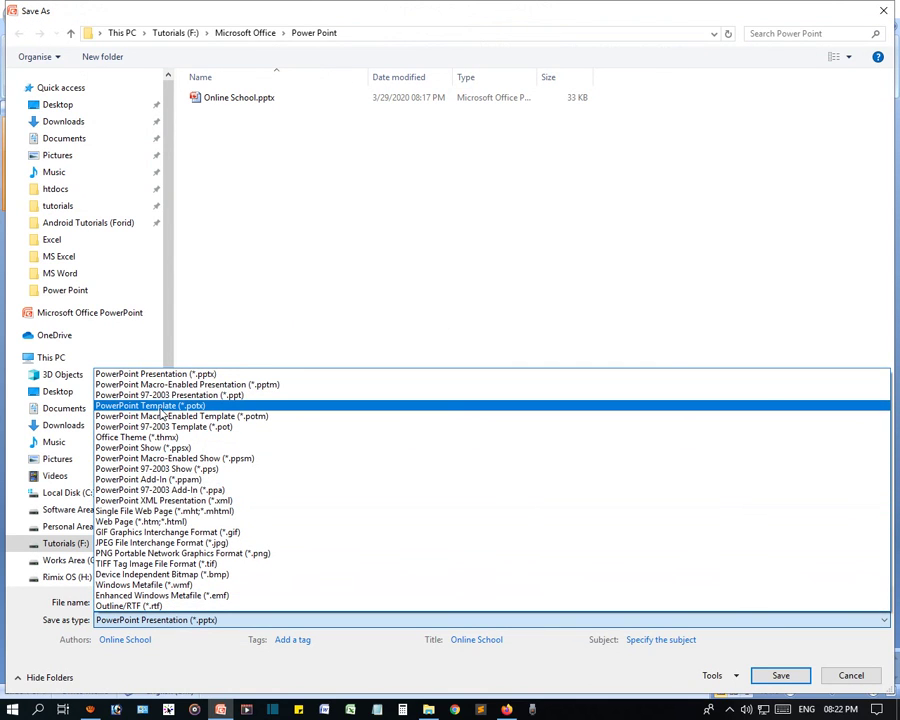
left_click(309, 283)
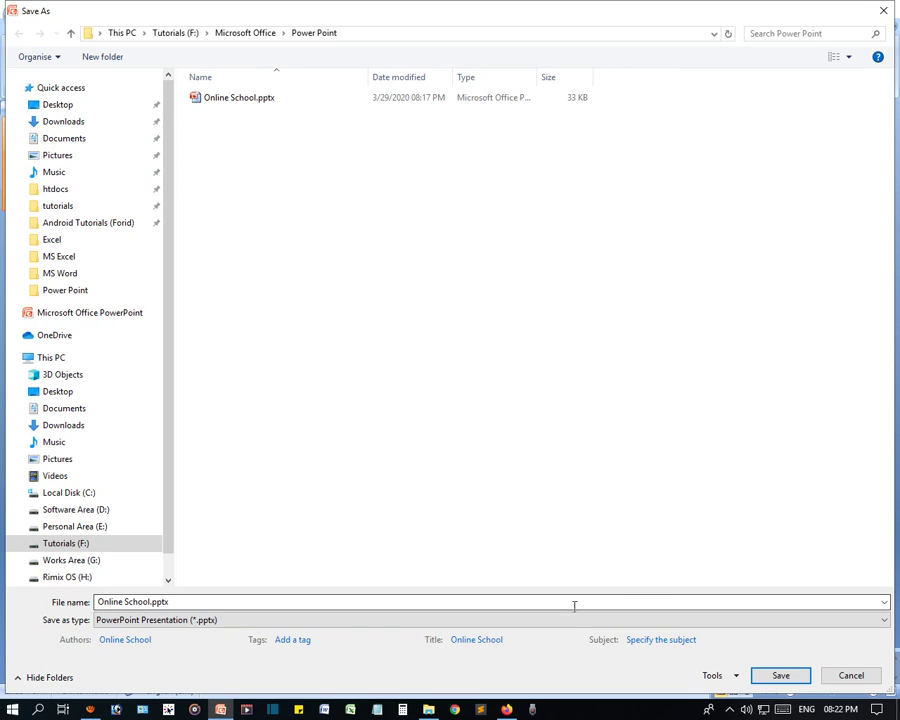
left_click(853, 679)
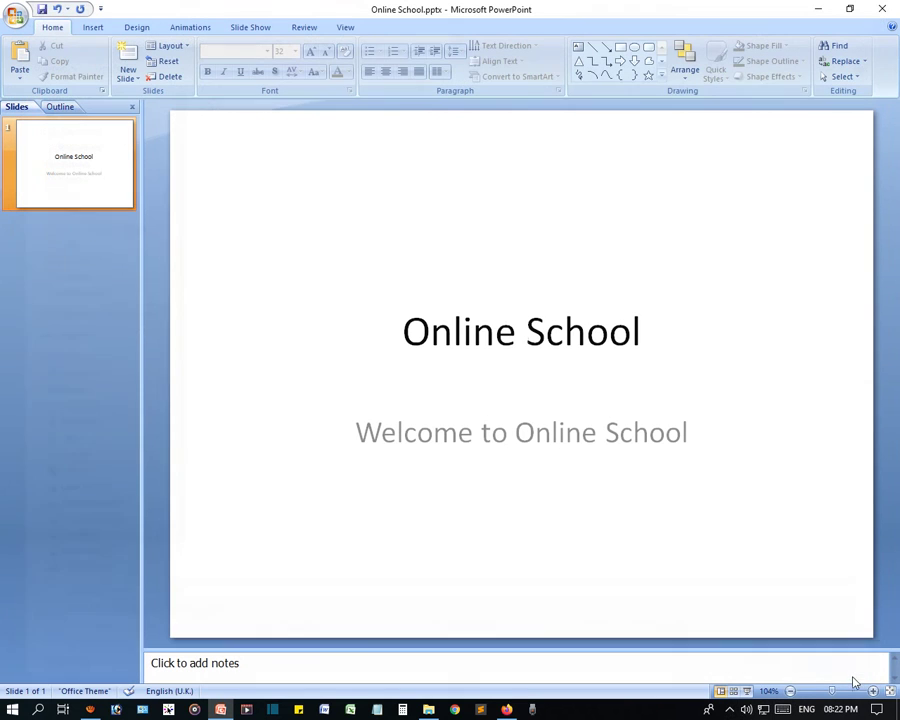
left_click(488, 430)
left_click(450, 327)
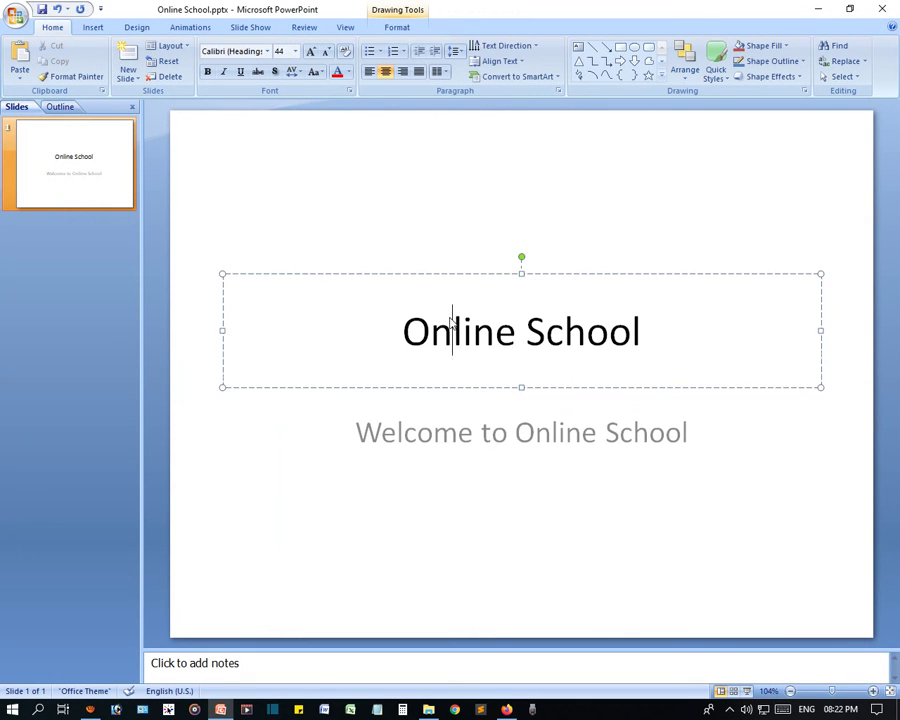